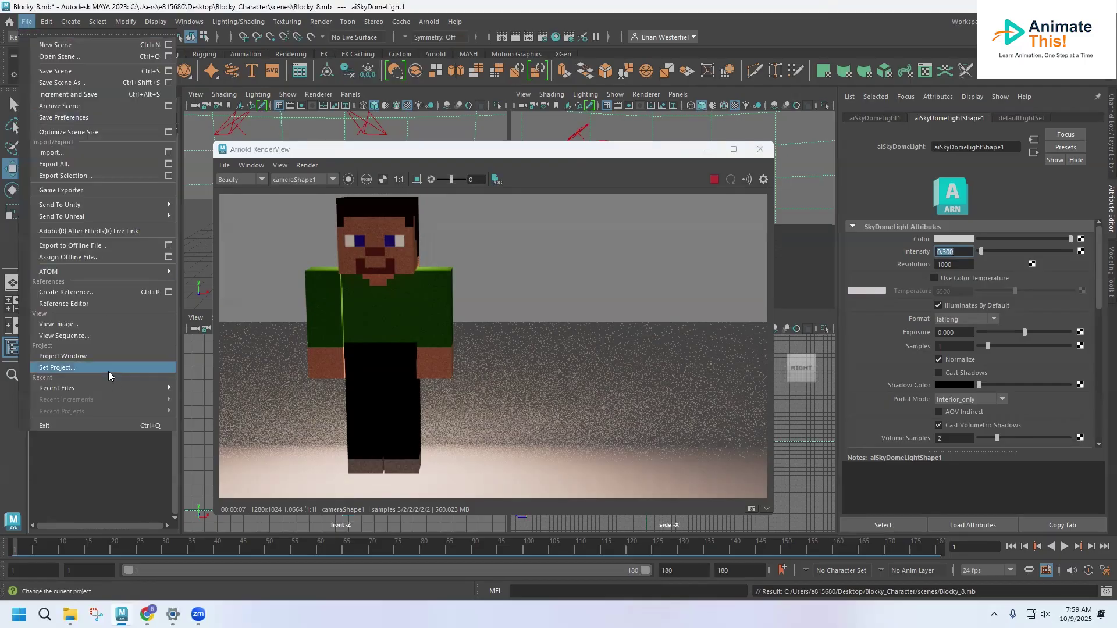
Step: Set the Blocky_Character folder on the Desktop as the current project
{"action": "left_click", "coordinate": [108, 369]}
{"action": "left_click", "coordinate": [337, 156]}
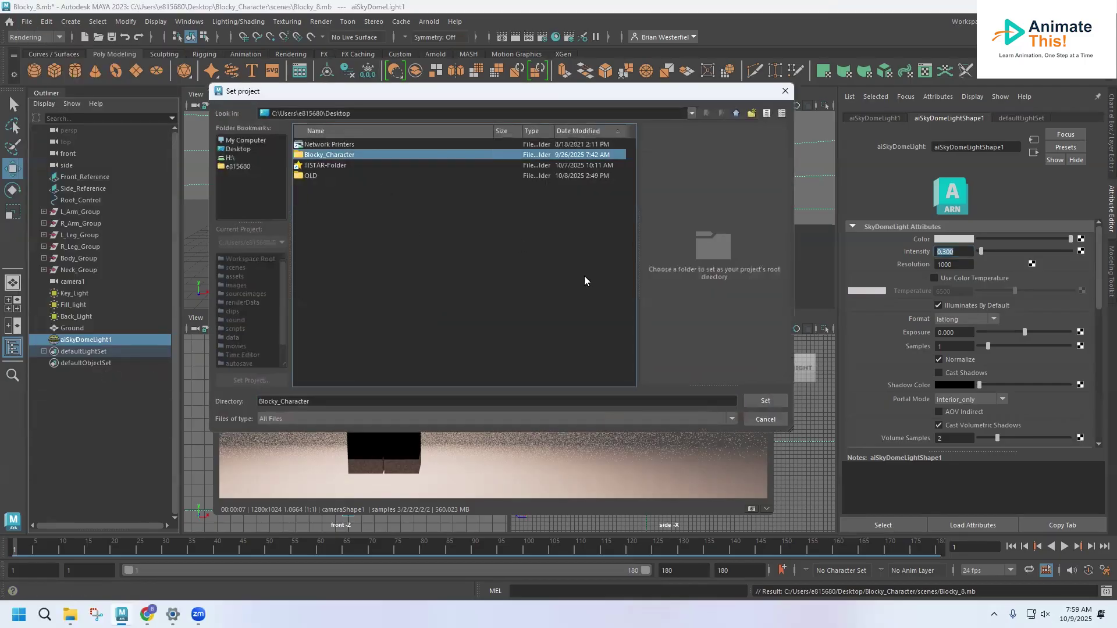
{"action": "left_click", "coordinate": [761, 402]}
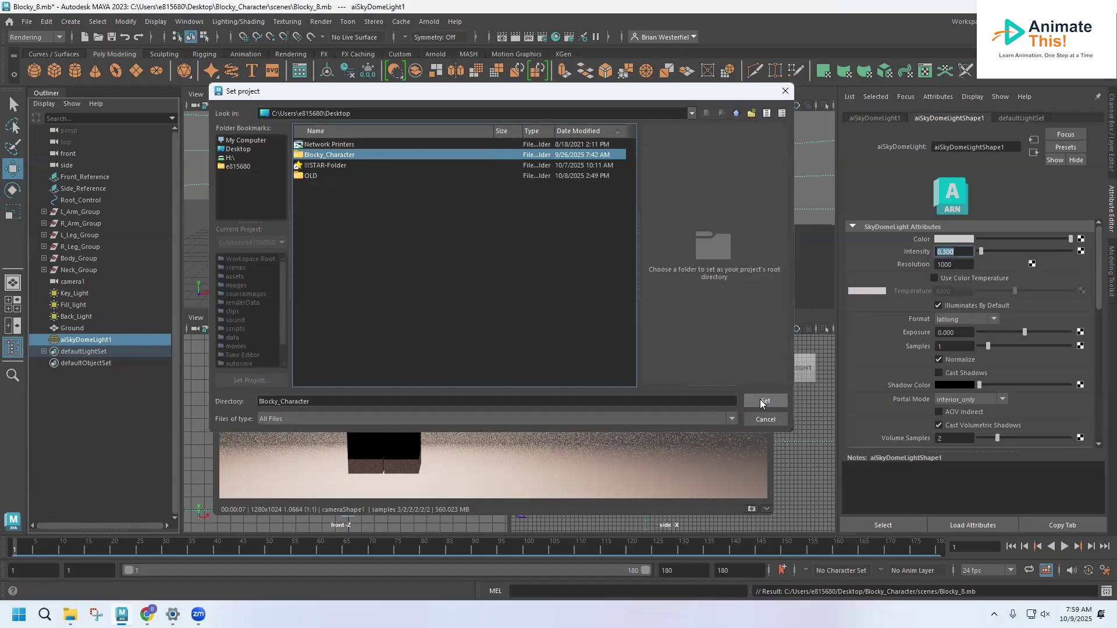
Step: Check the Blocky_Character scenes folder in the open-scene dialog without opening a file
{"action": "left_click", "coordinate": [26, 22]}
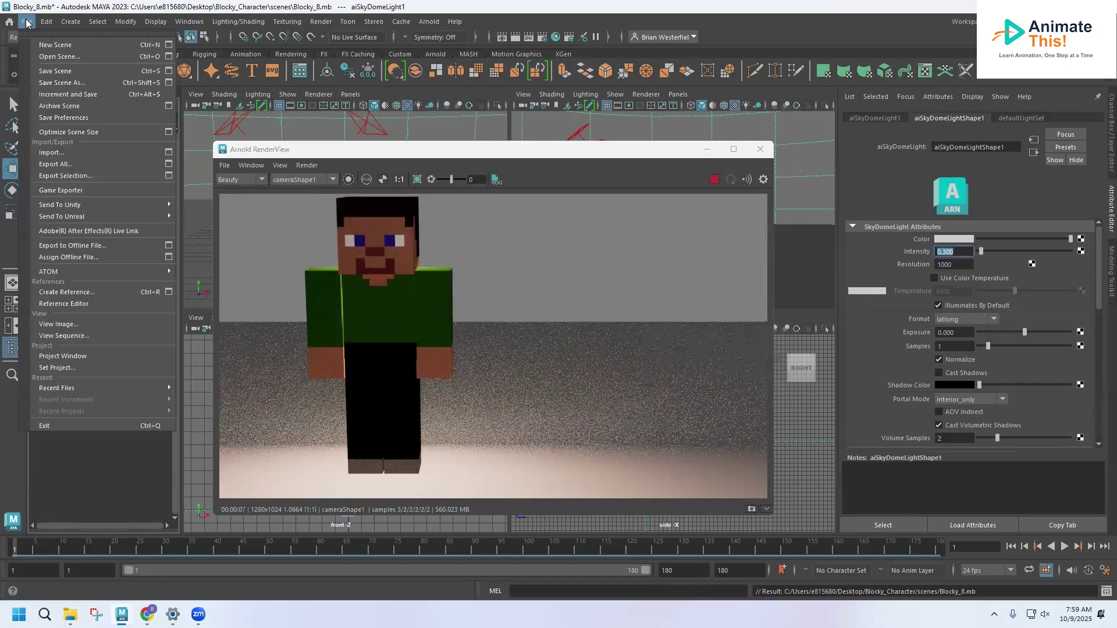
{"action": "left_click", "coordinate": [51, 59]}
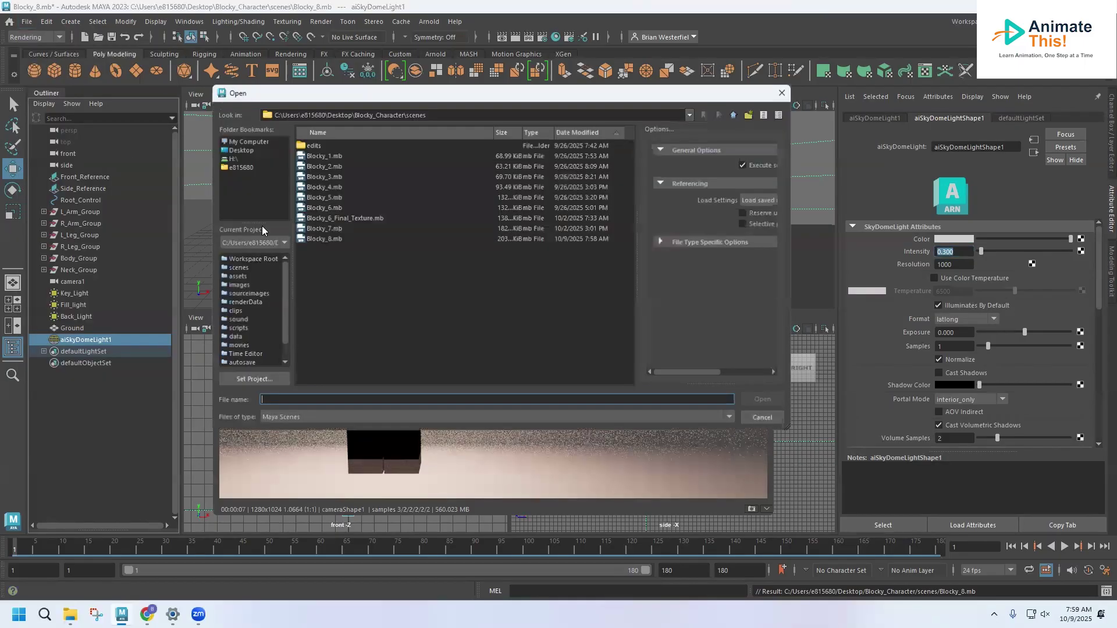
{"action": "left_click", "coordinate": [765, 420]}
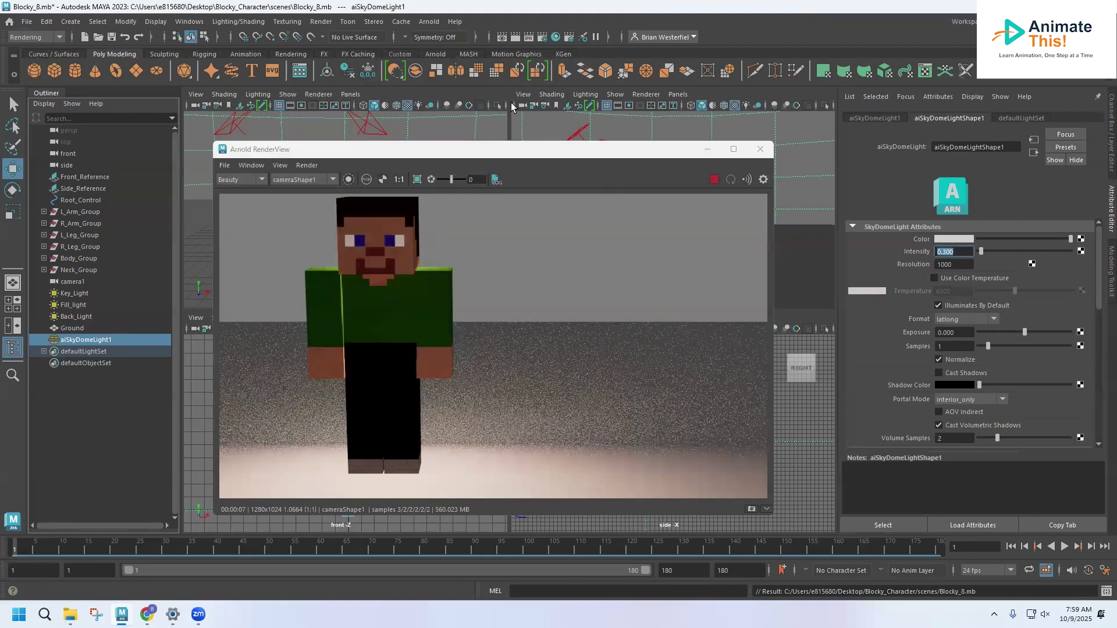
Step: Save the scene under the new name Blocky_9.mb in the project's scenes folder
{"action": "left_click", "coordinate": [27, 25]}
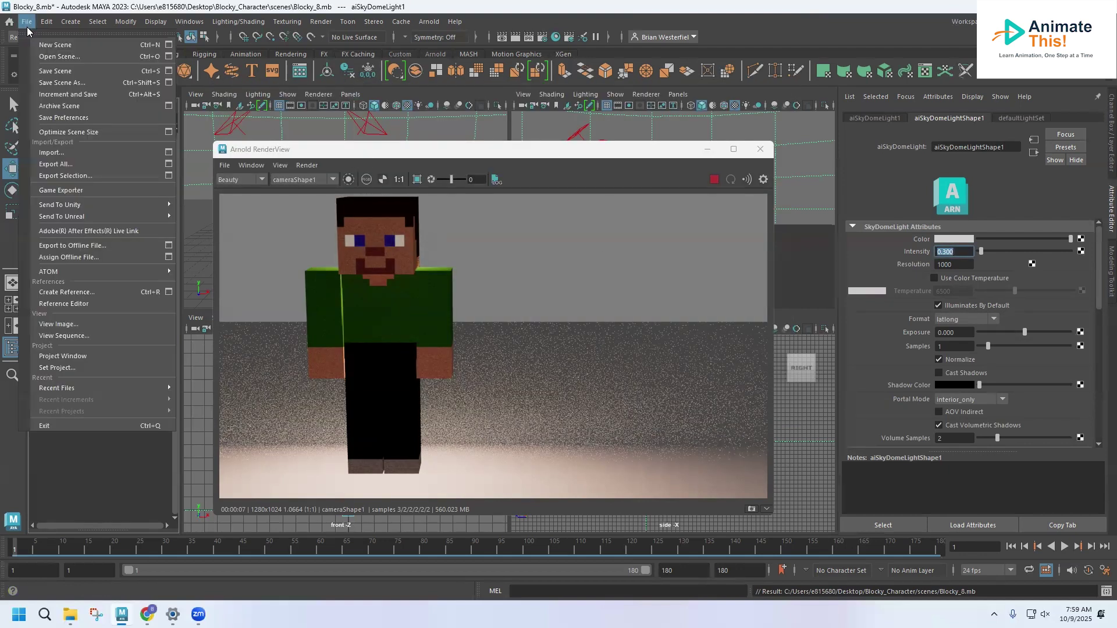
{"action": "left_click", "coordinate": [50, 84]}
{"action": "left_click", "coordinate": [283, 401]}
{"action": "key", "text": "BackSpace"}
{"action": "type", "text": "9"}
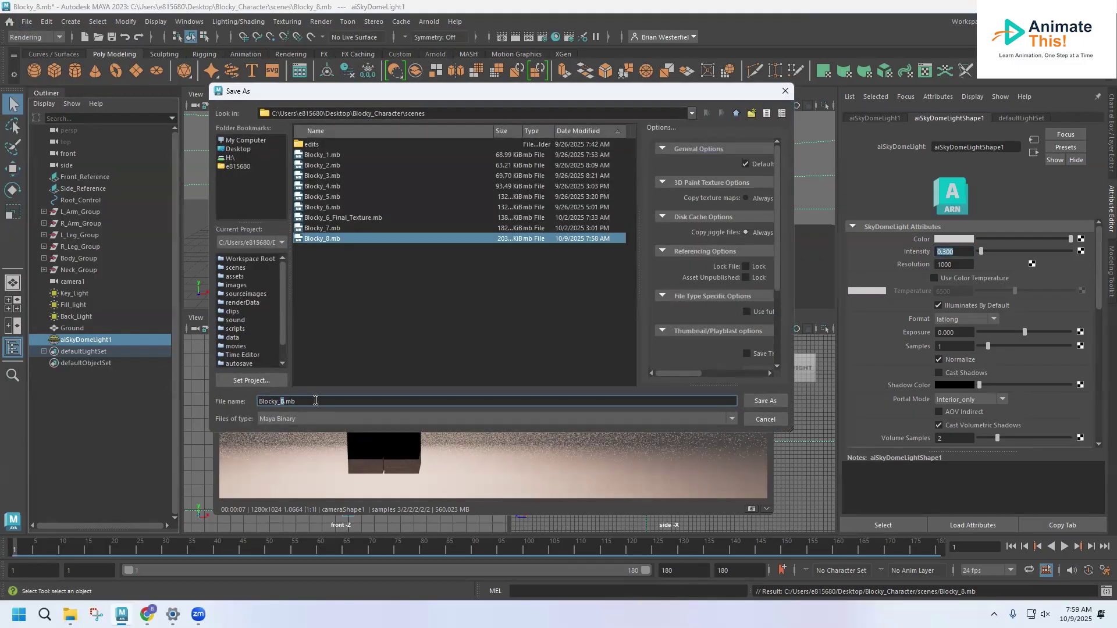
{"action": "key", "text": "Return"}
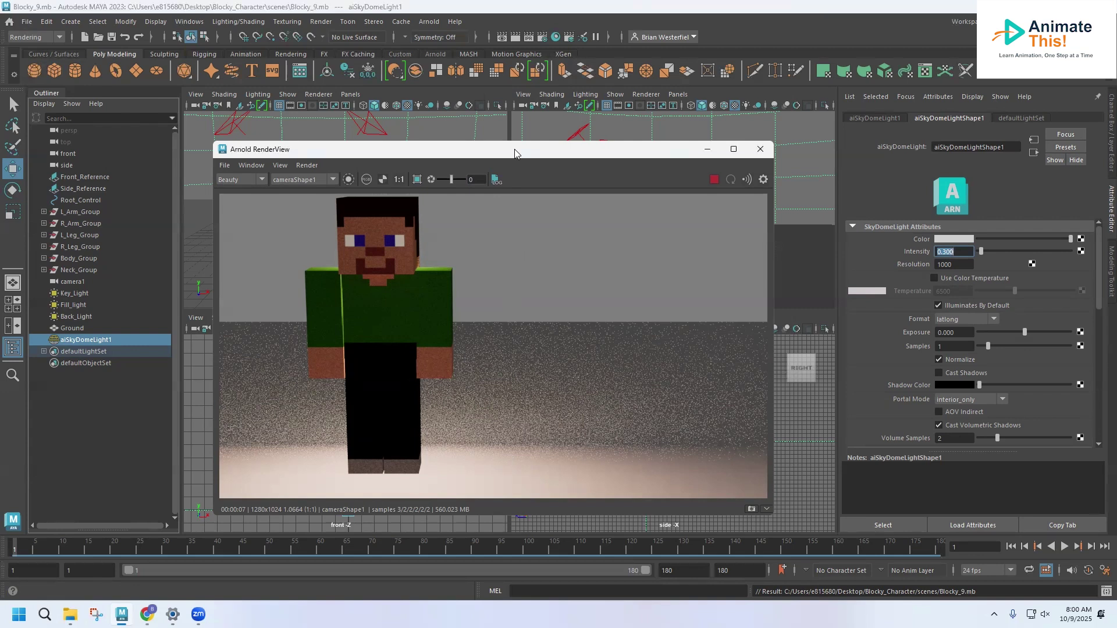
Step: Close the Arnold RenderView window and check the render commands available in the Rendering menu set
{"action": "left_click", "coordinate": [761, 149]}
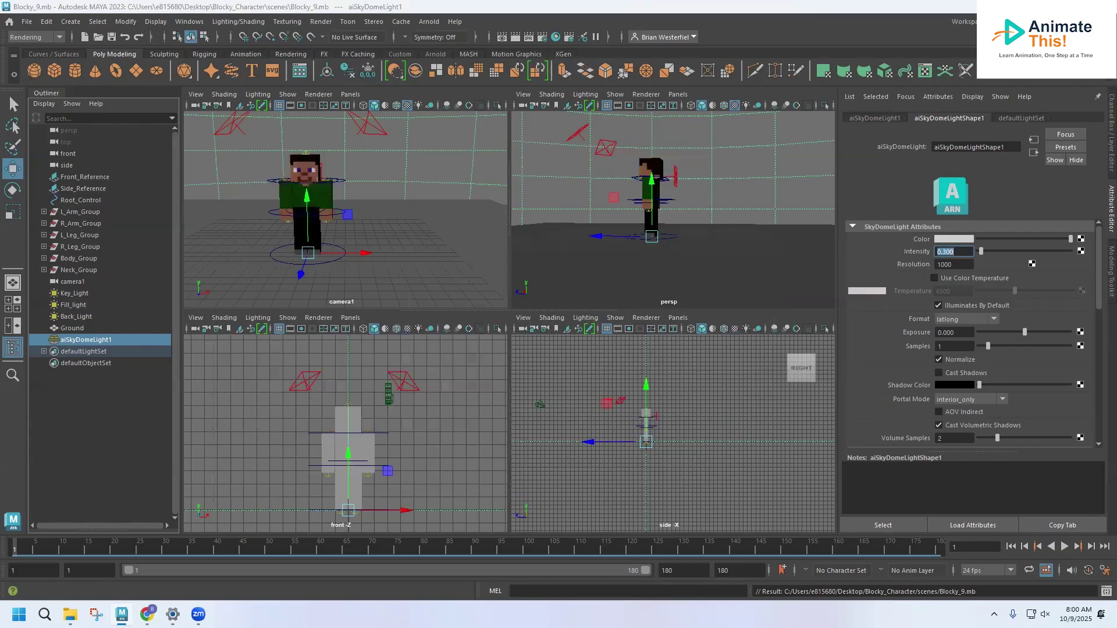
{"action": "left_click", "coordinate": [21, 37]}
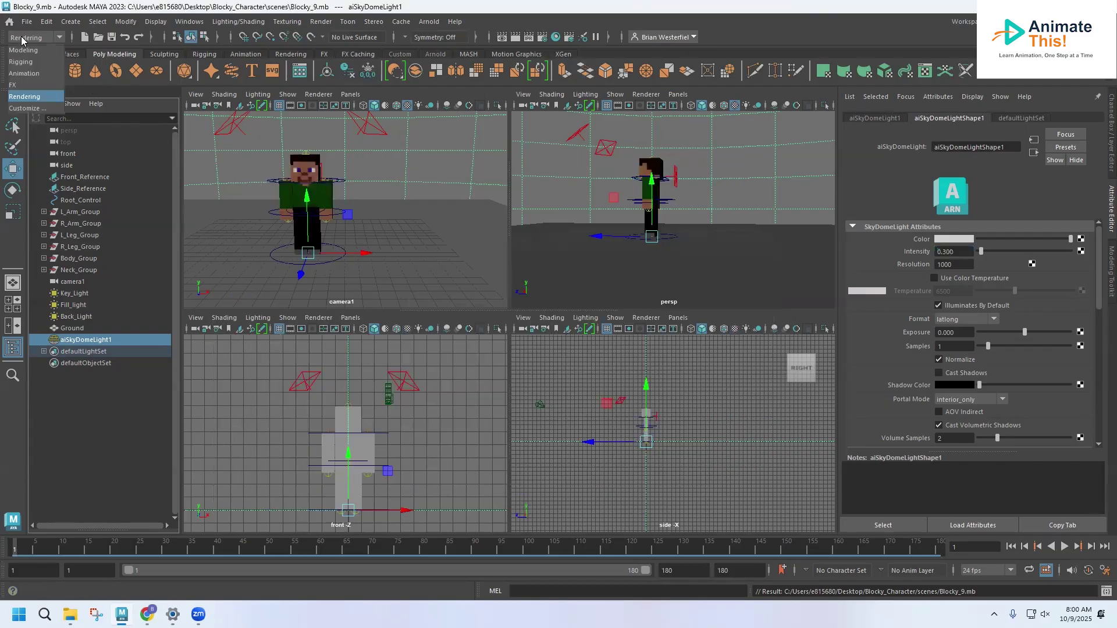
{"action": "left_click", "coordinate": [21, 37]}
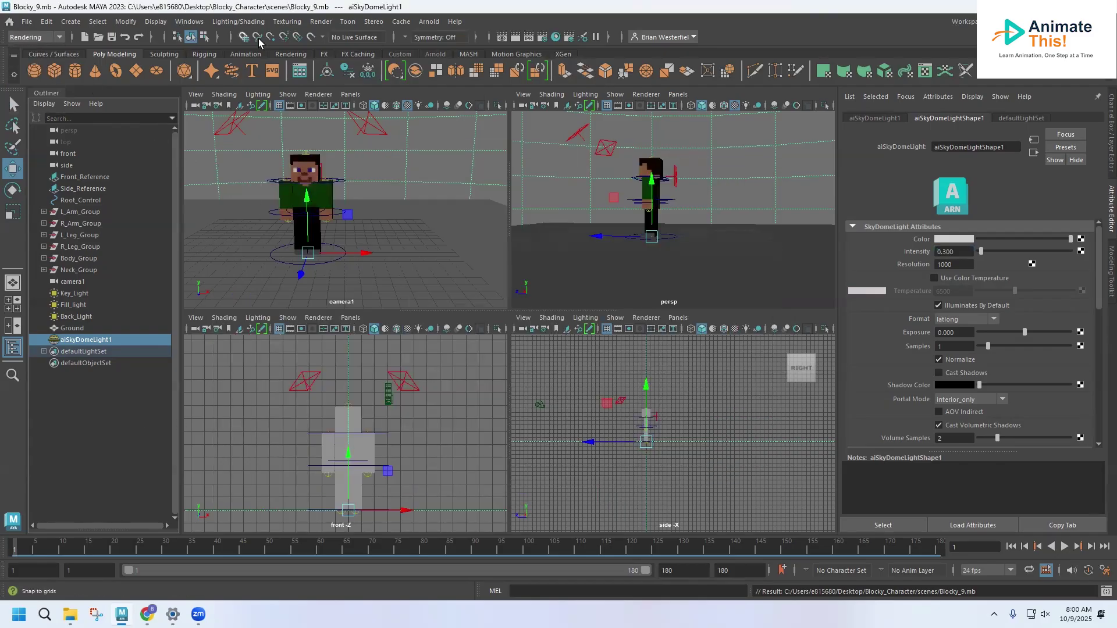
{"action": "left_click", "coordinate": [318, 22]}
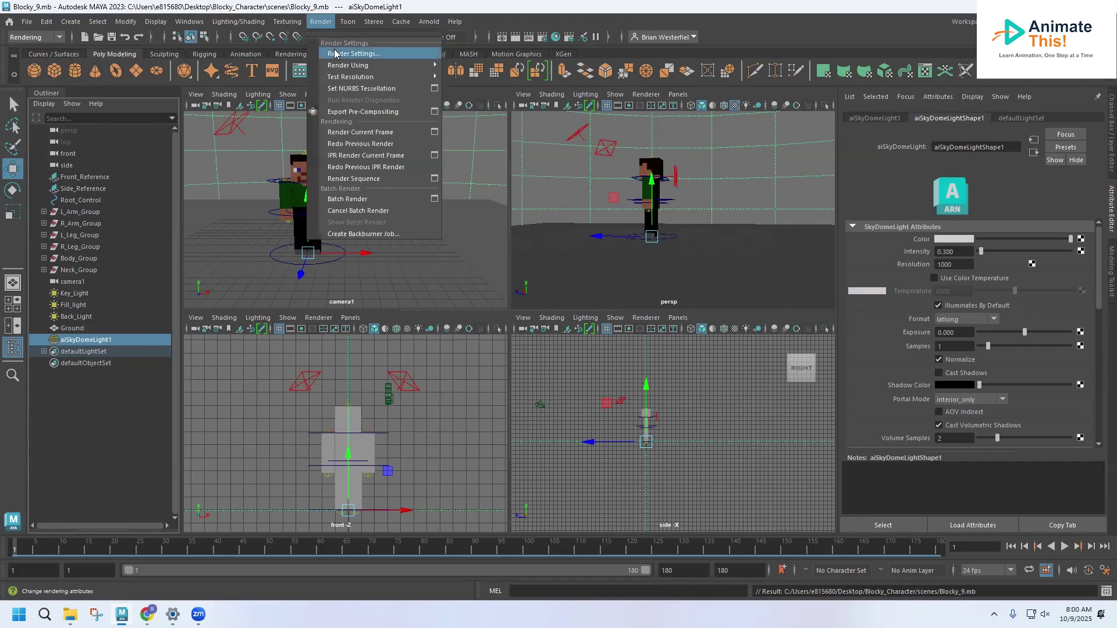
{"action": "left_click", "coordinate": [327, 24]}
{"action": "left_click", "coordinate": [326, 24]}
{"action": "left_click", "coordinate": [323, 25]}
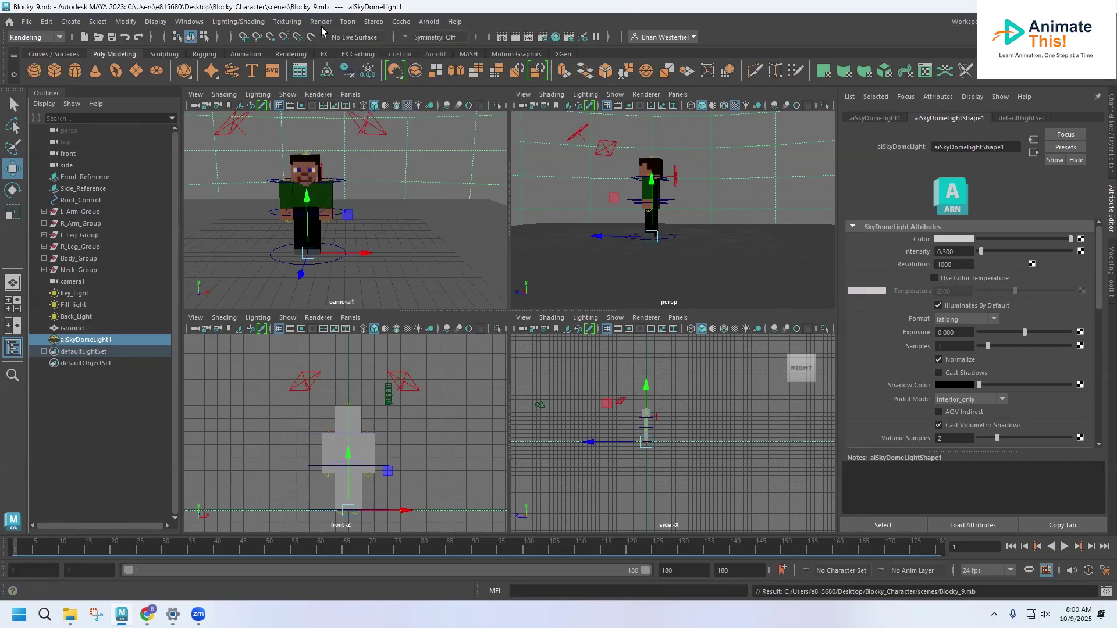
Step: Play the character animation from the start and review its framing in the camera1 view
{"action": "left_click", "coordinate": [325, 267]}
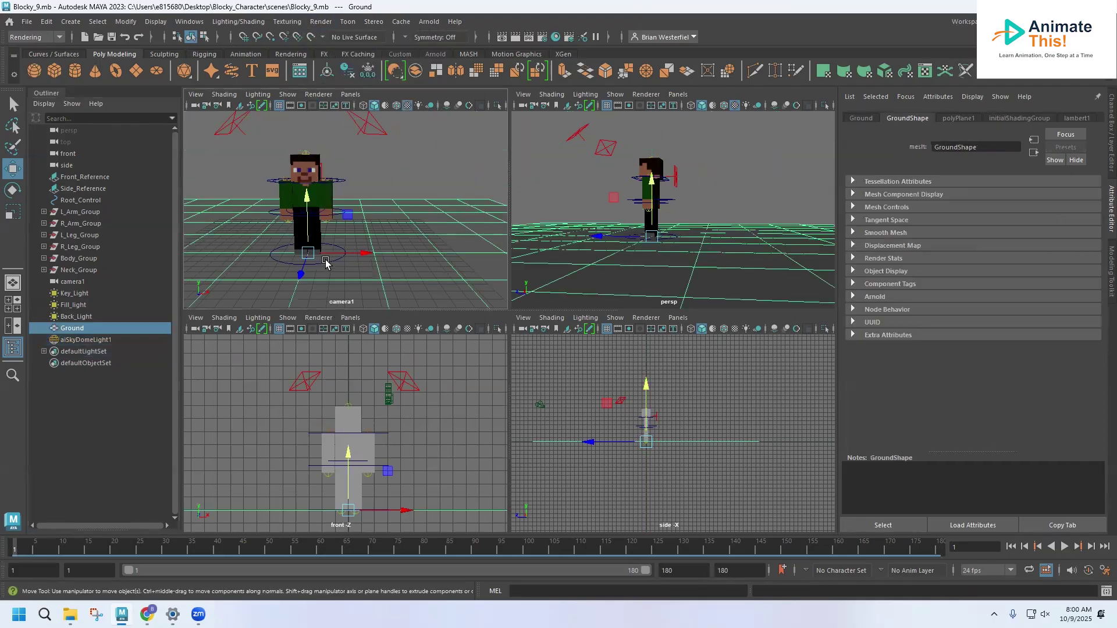
{"action": "left_click", "coordinate": [325, 263]}
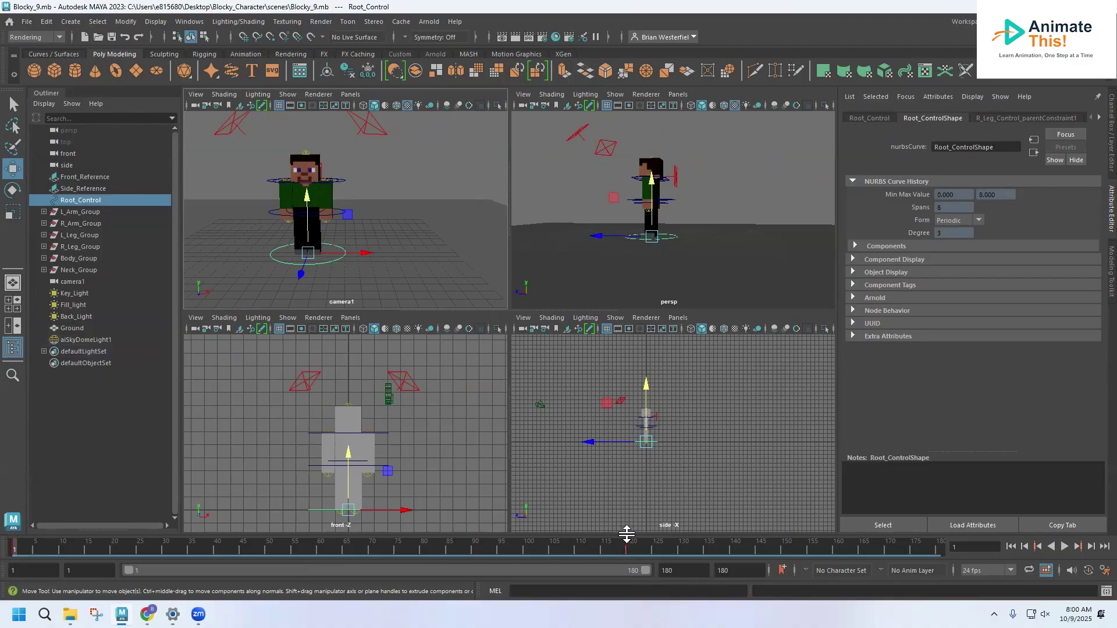
{"action": "left_click", "coordinate": [423, 135]}
{"action": "key", "text": "alt+v"}
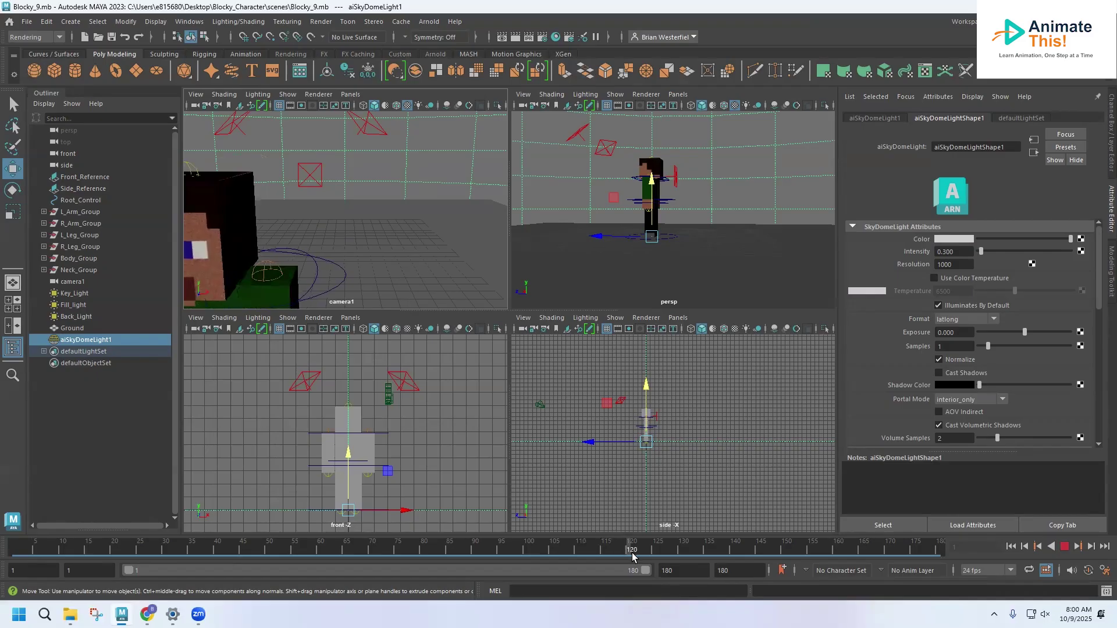
{"action": "key", "text": "alt+shift+v"}
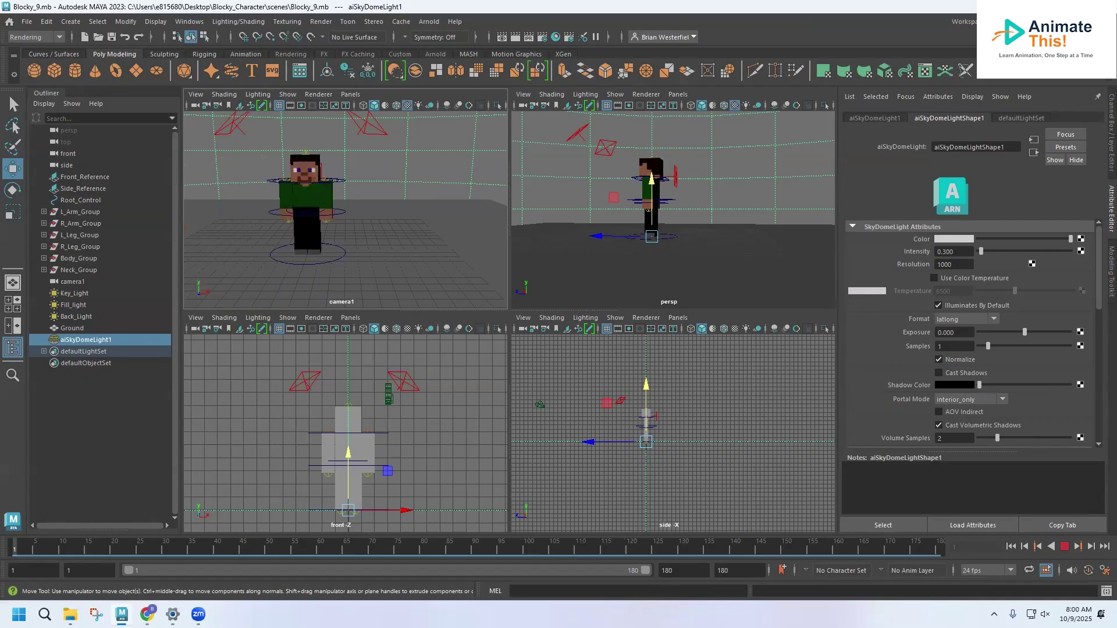
{"action": "key", "text": "alt+v"}
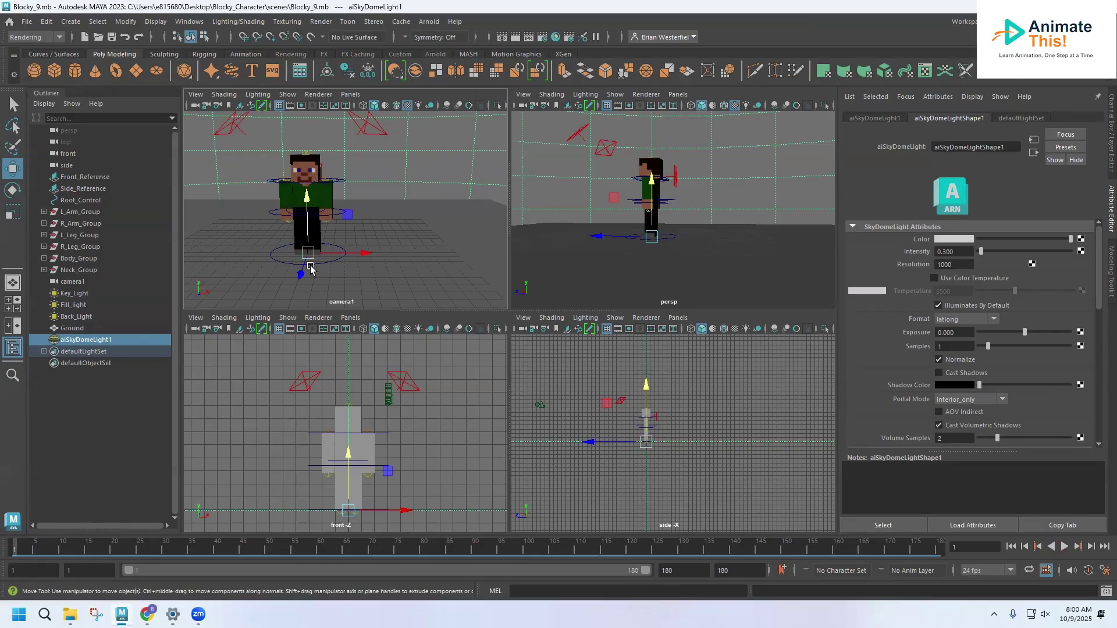
Step: Move camera1 closer to the character along Z to about 21.3, adjust it slightly at frame 120, and replay the animation
{"action": "left_click", "coordinate": [545, 407]}
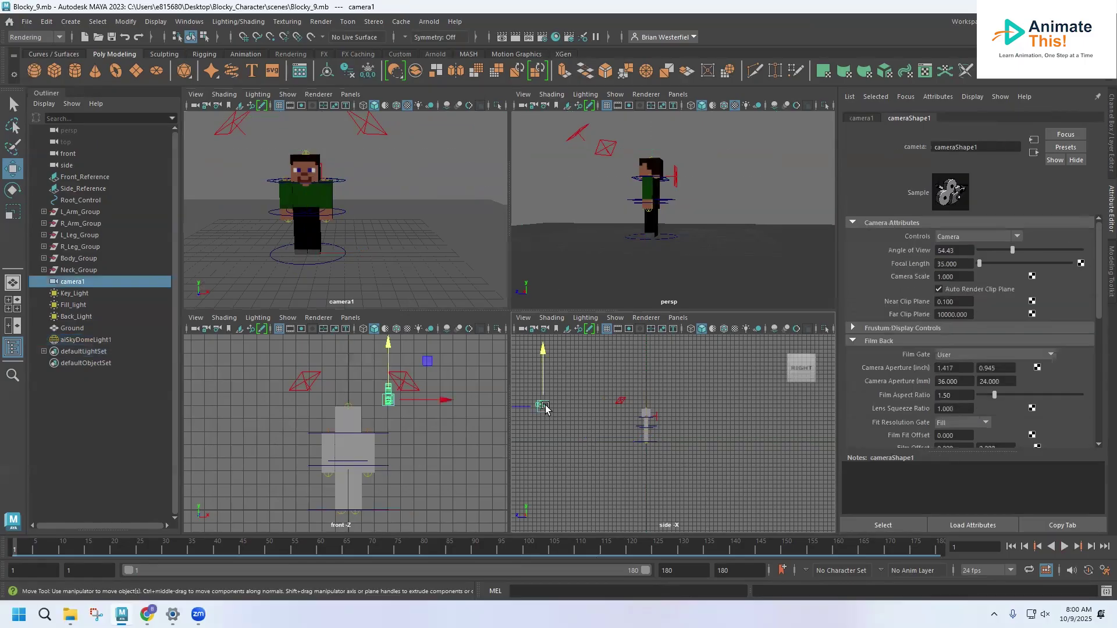
{"action": "left_click_drag", "start_coordinate": [514, 408], "coordinate": [527, 409]}
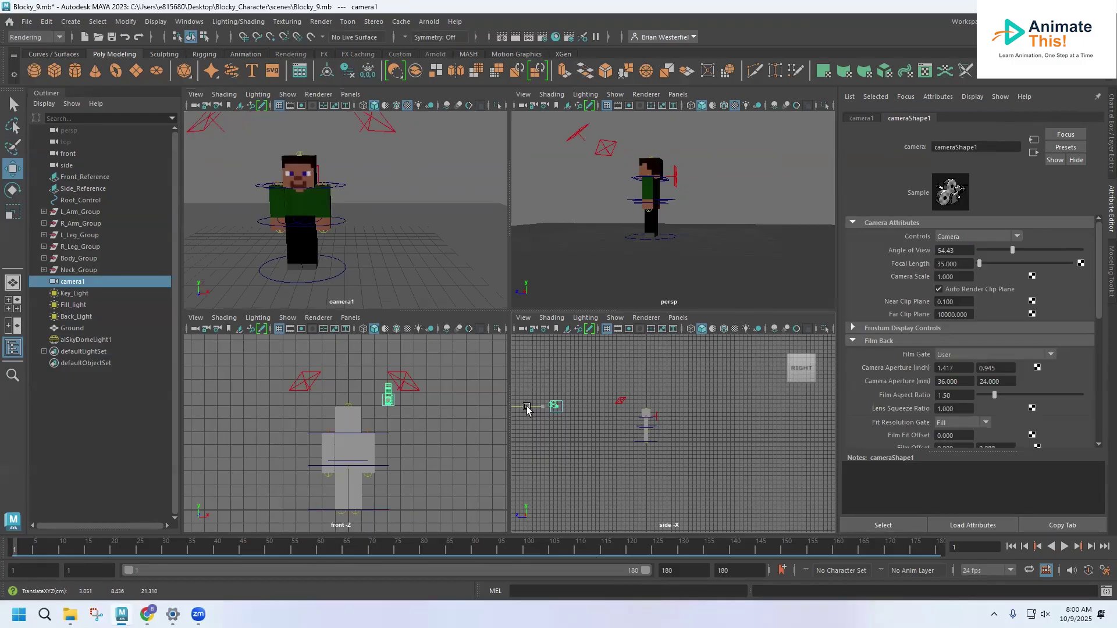
{"action": "left_click", "coordinate": [627, 549]}
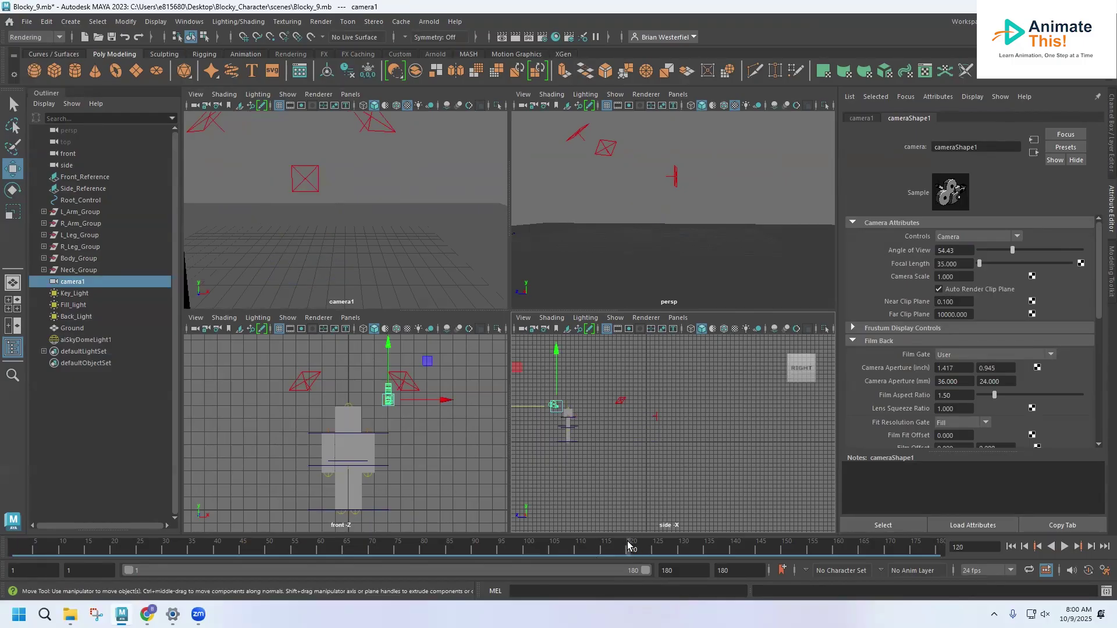
{"action": "left_click_drag", "start_coordinate": [522, 406], "coordinate": [522, 406]}
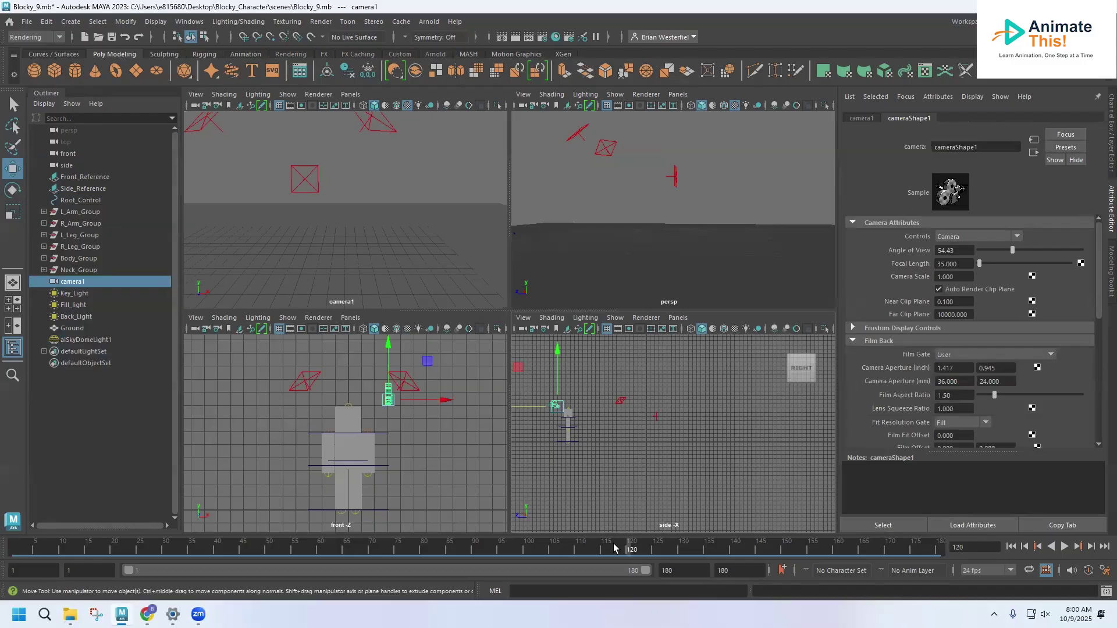
{"action": "key", "text": "alt+v"}
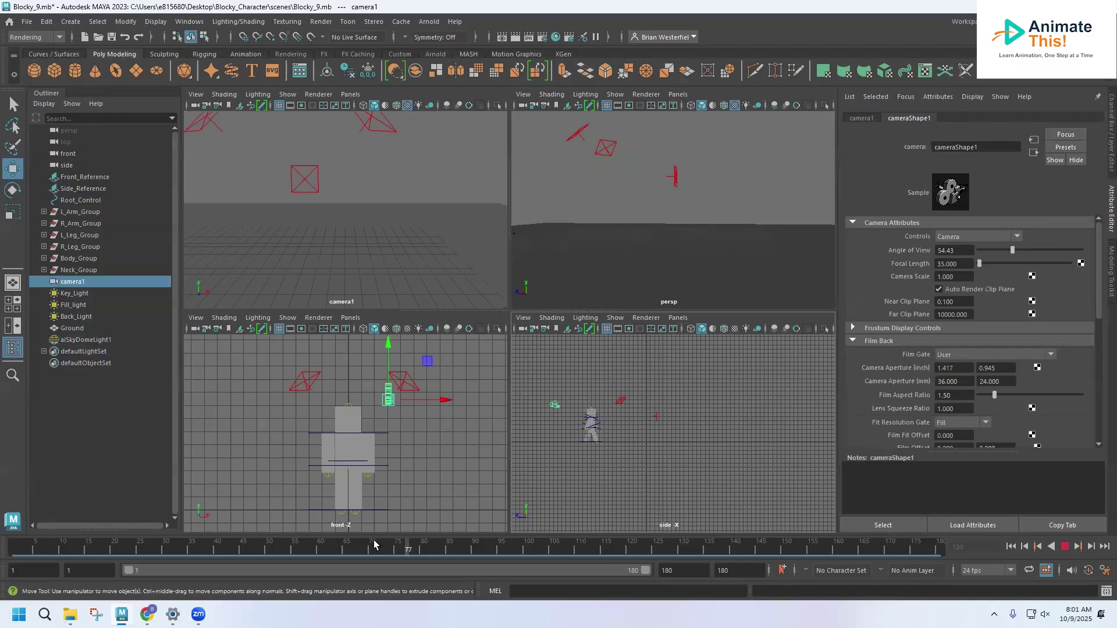
{"action": "key", "text": "alt+shift+v"}
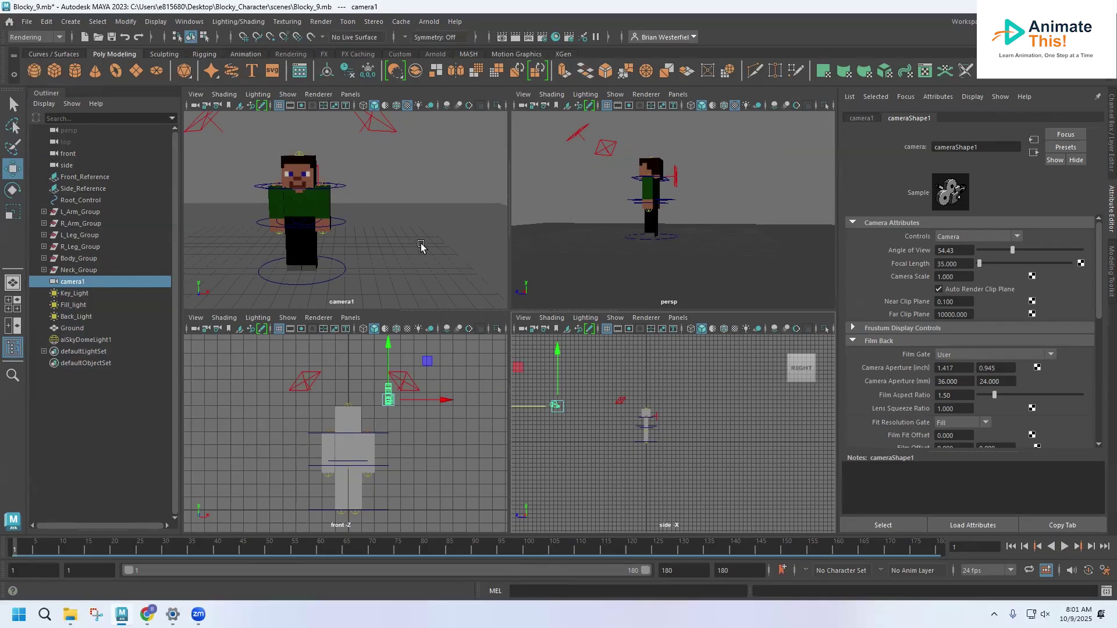
Step: Set the file name prefix to Blocky_Character in the render settings
{"action": "left_click", "coordinate": [322, 22]}
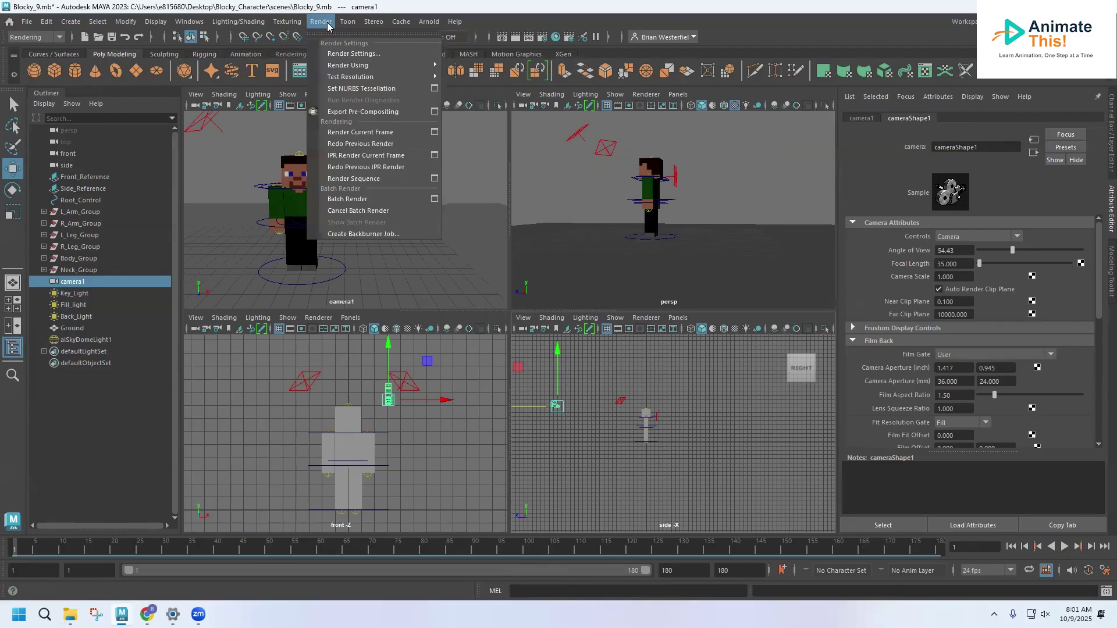
{"action": "left_click", "coordinate": [331, 54]}
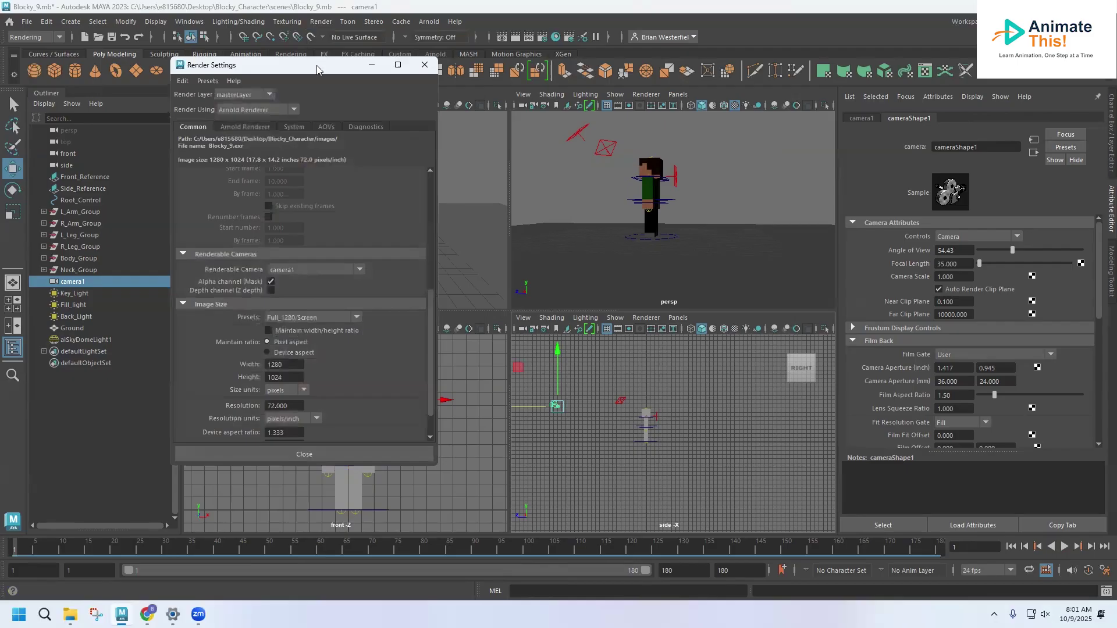
{"action": "left_click_drag", "start_coordinate": [317, 65], "coordinate": [434, 66]}
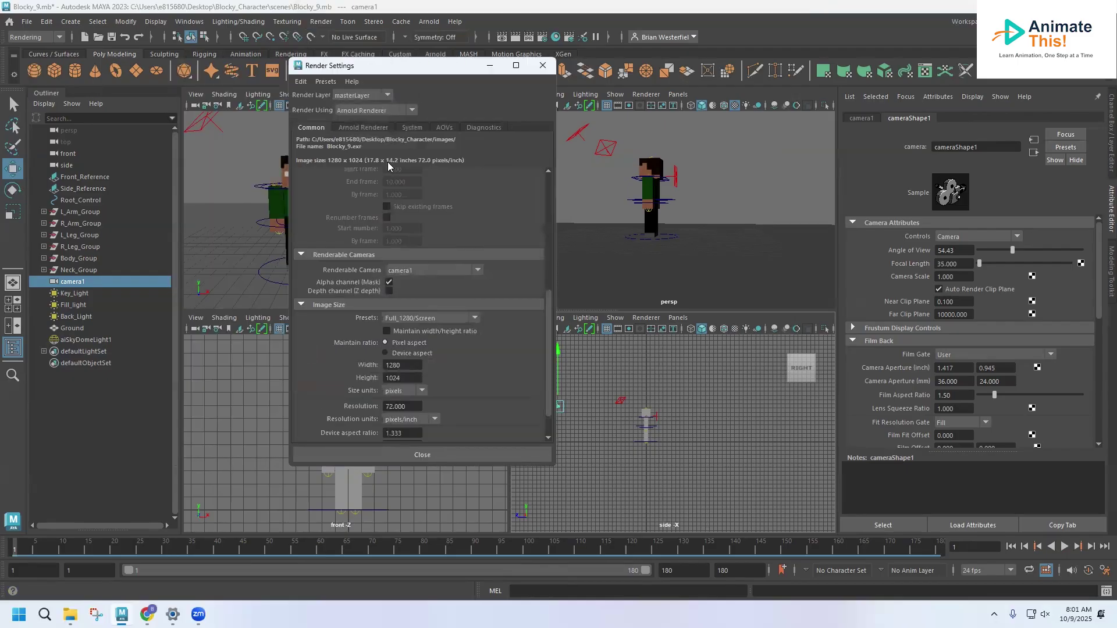
{"action": "scroll", "coordinate": [440, 231], "scroll_direction": "up", "scroll_amount": 5}
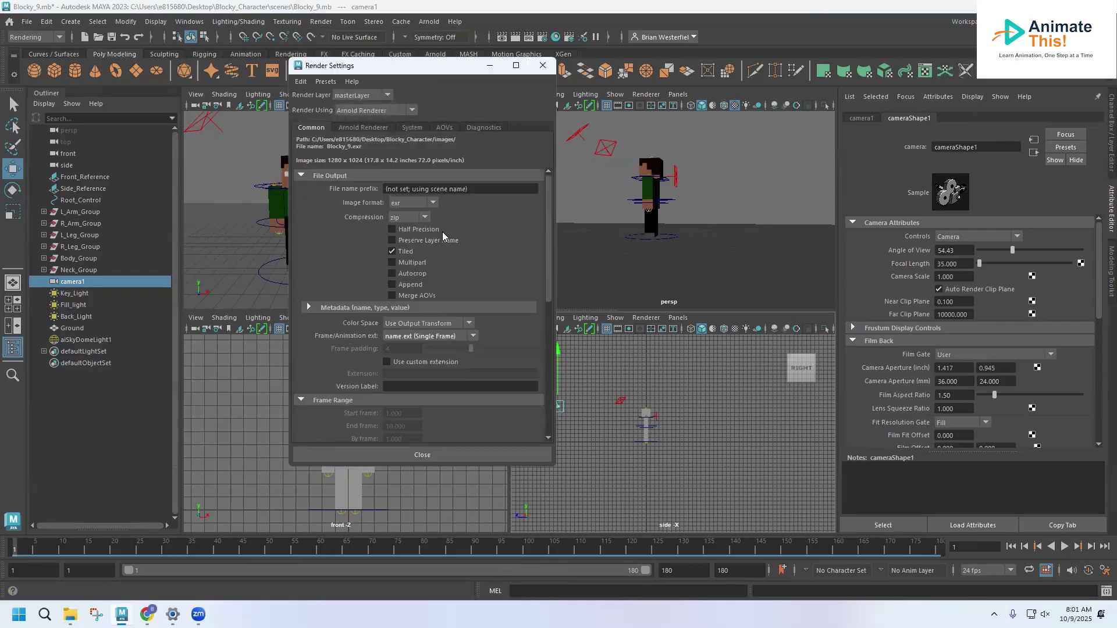
{"action": "triple_click", "coordinate": [441, 189]}
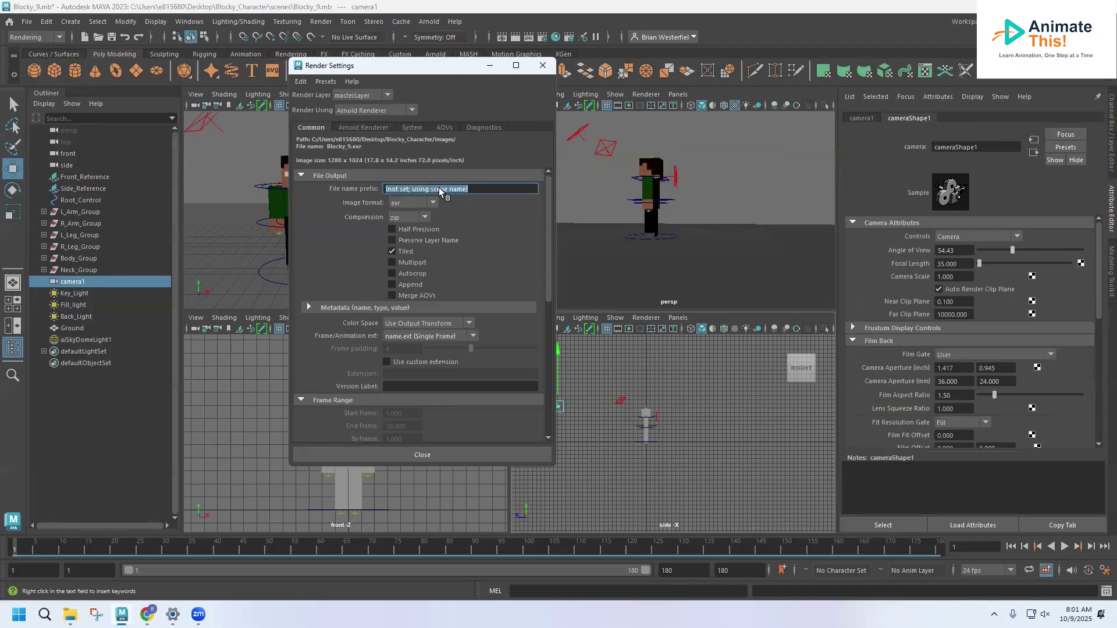
{"action": "type", "text": "B"}
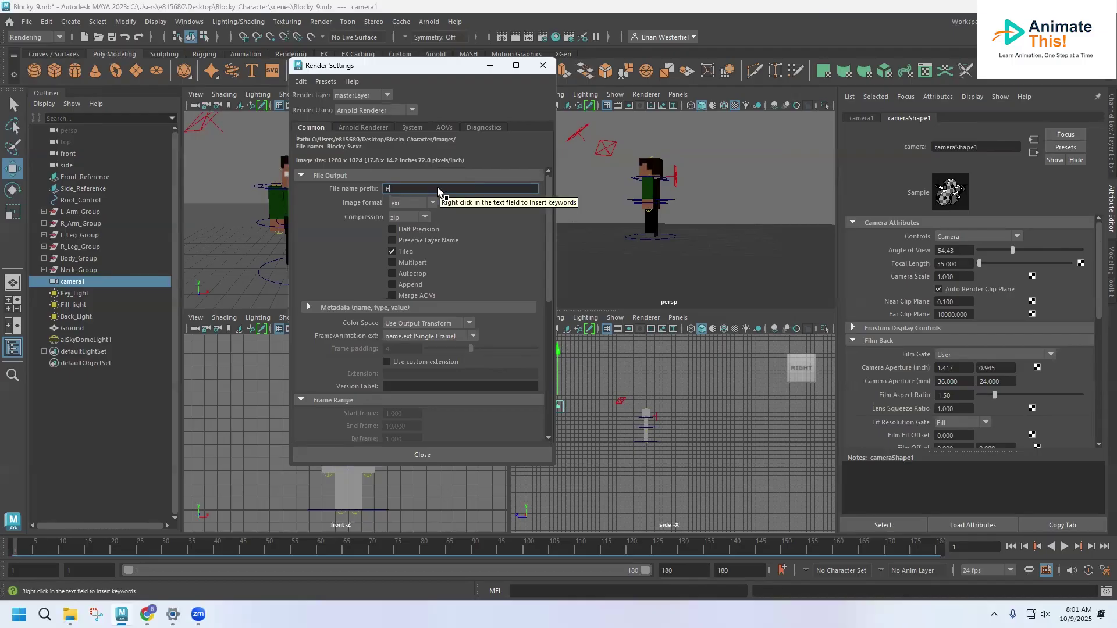
{"action": "type", "text": "locky_Character"}
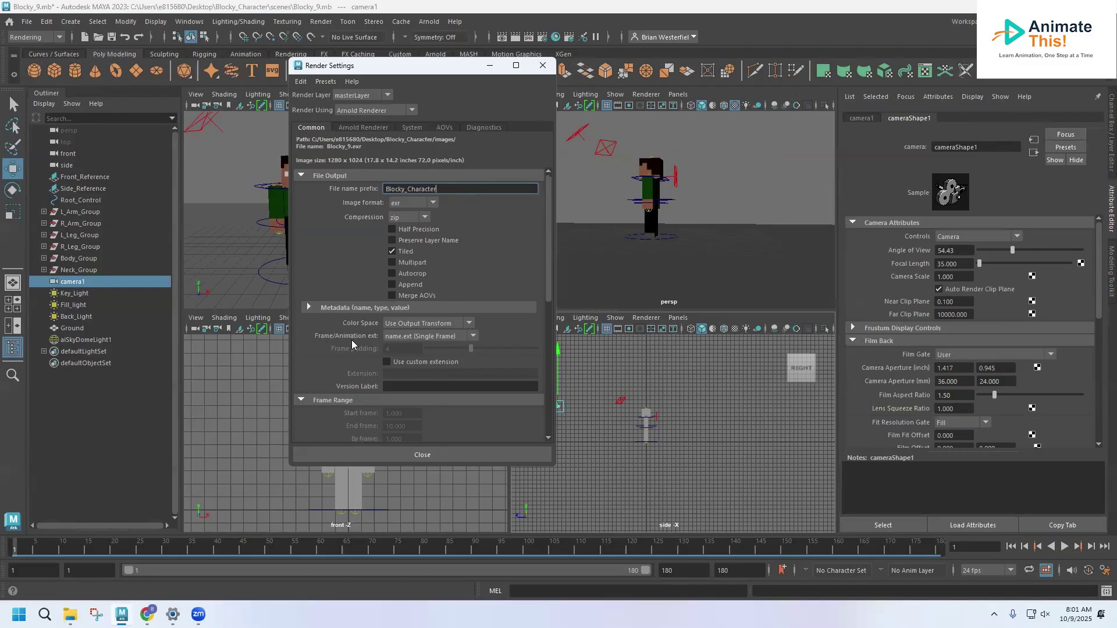
Step: Set the frame/animation extension of the render output to name.#.ext, keeping a frame padding of 4
{"action": "scroll", "coordinate": [338, 343], "scroll_direction": "down", "scroll_amount": 2}
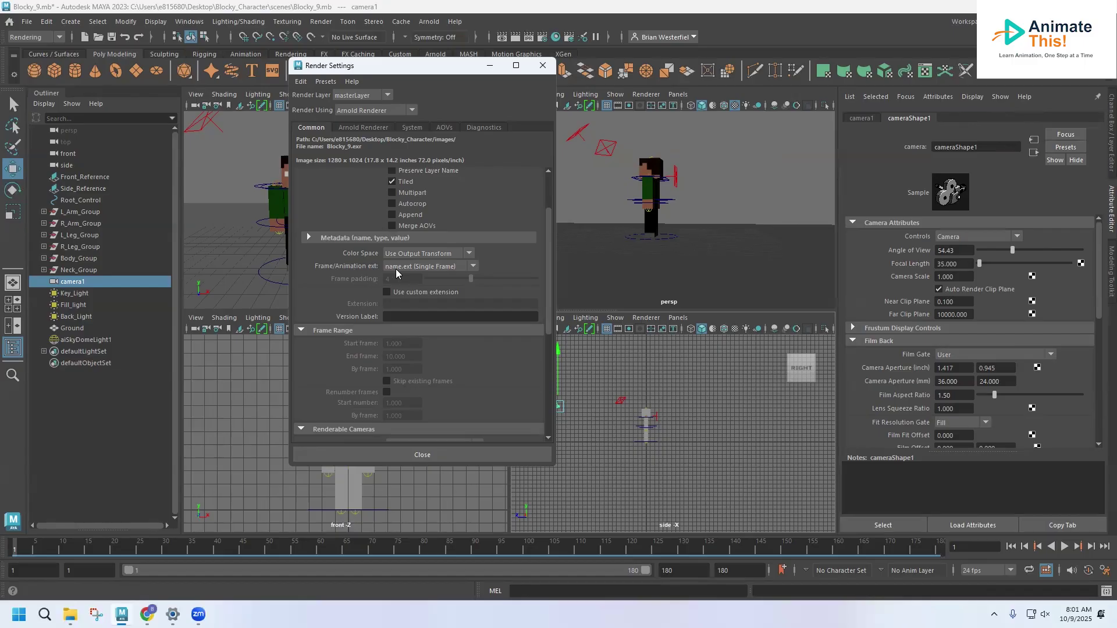
{"action": "left_click", "coordinate": [440, 267]}
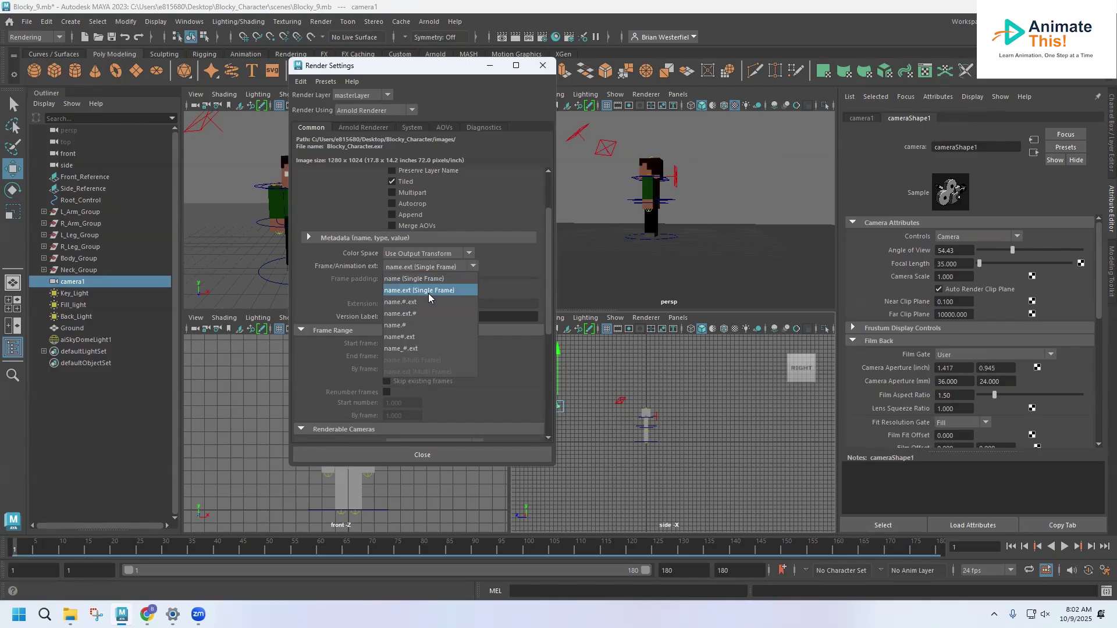
{"action": "left_click", "coordinate": [417, 304]}
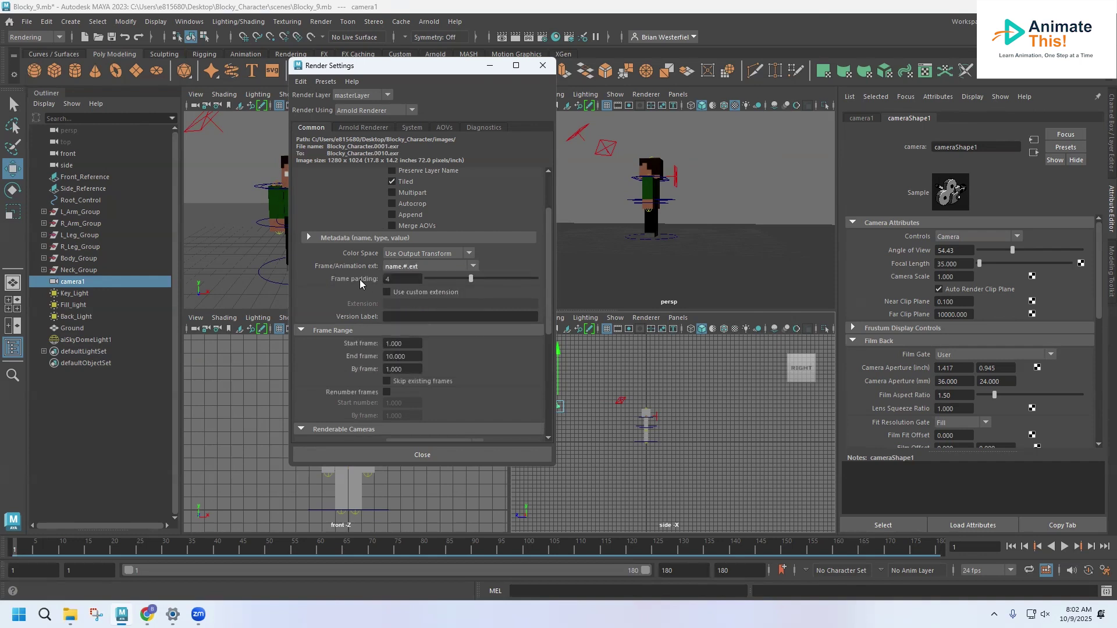
{"action": "double_click", "coordinate": [391, 279]}
Step: Set the end frame of the render's frame range to 120
{"action": "left_click", "coordinate": [398, 357]}
{"action": "type", "text": "2"}
{"action": "scroll", "coordinate": [412, 361], "scroll_direction": "down", "scroll_amount": 2}
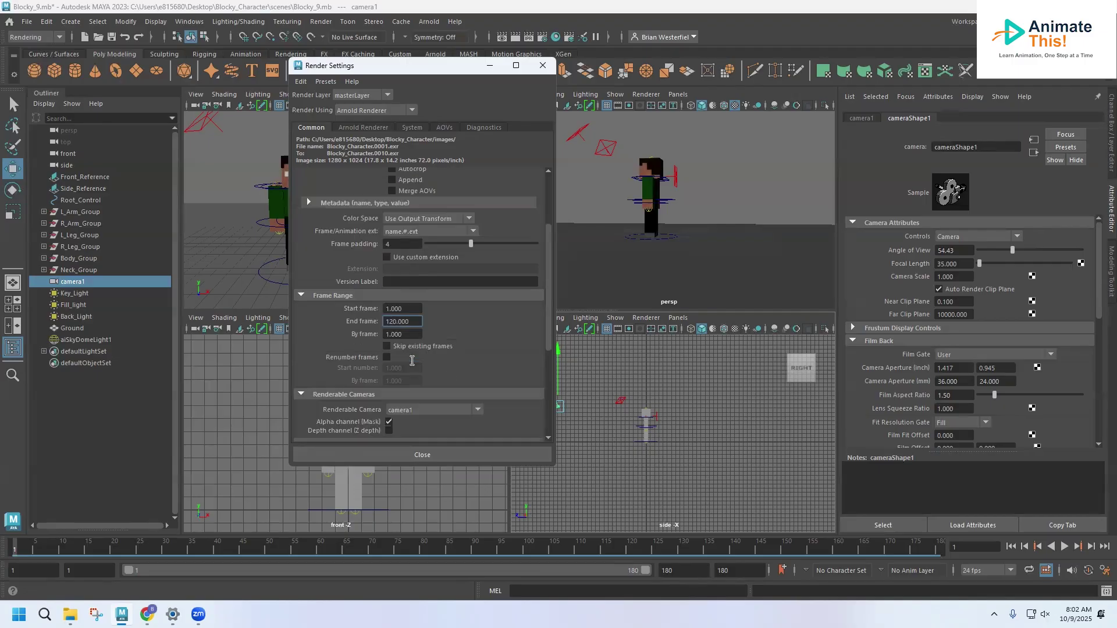
Step: Review the renderable camera and image size in the render settings and close them
{"action": "scroll", "coordinate": [412, 360], "scroll_direction": "down", "scroll_amount": 4}
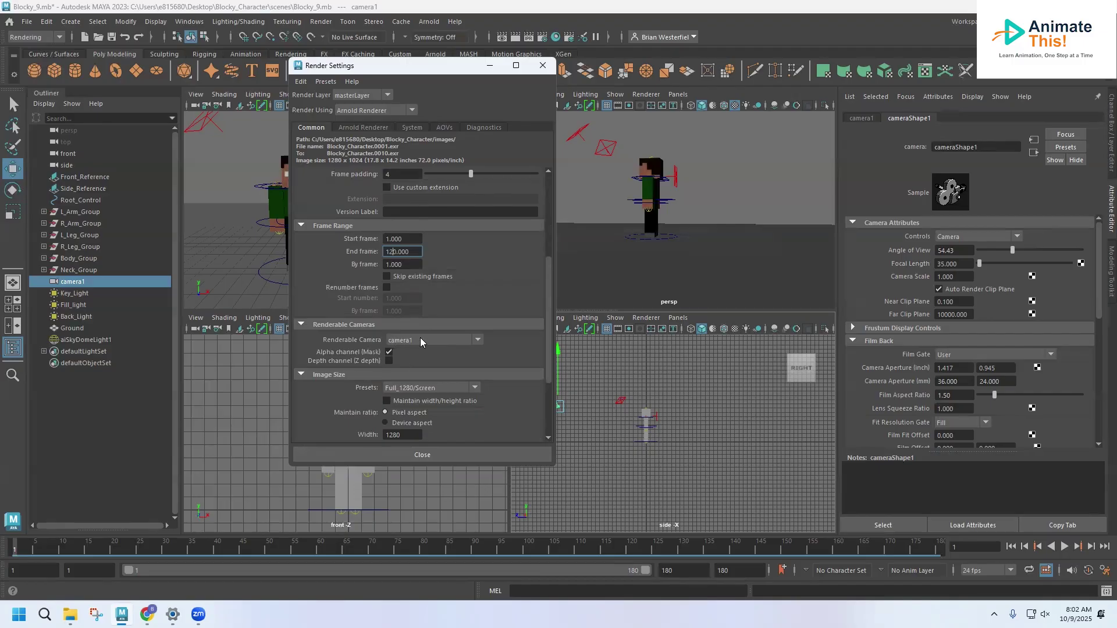
{"action": "scroll", "coordinate": [425, 359], "scroll_direction": "down", "scroll_amount": 2}
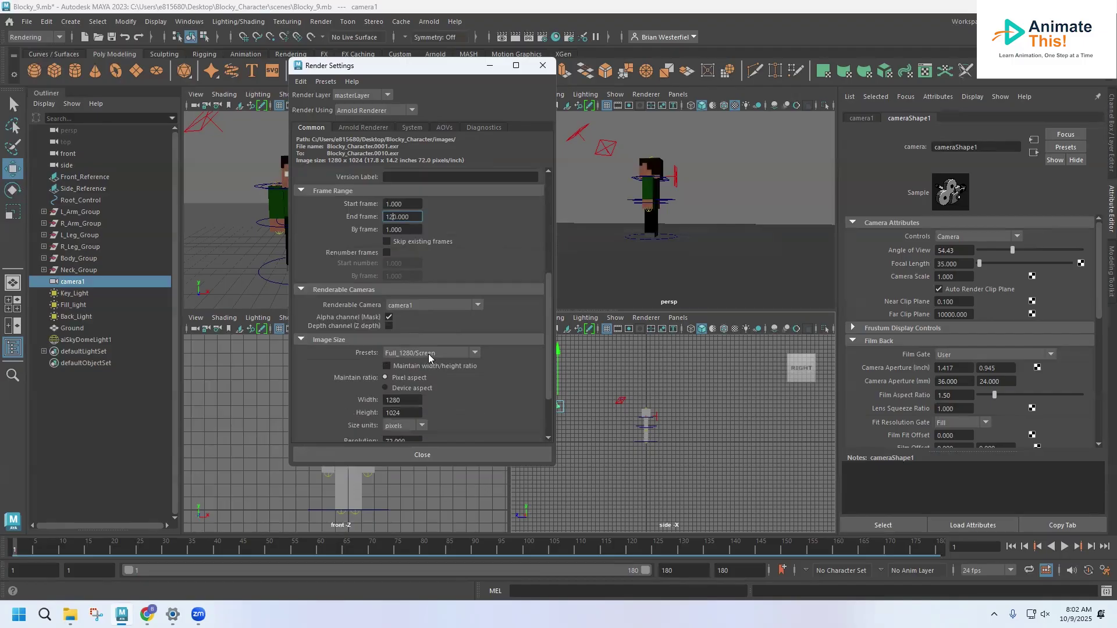
{"action": "scroll", "coordinate": [436, 357], "scroll_direction": "down", "scroll_amount": 4}
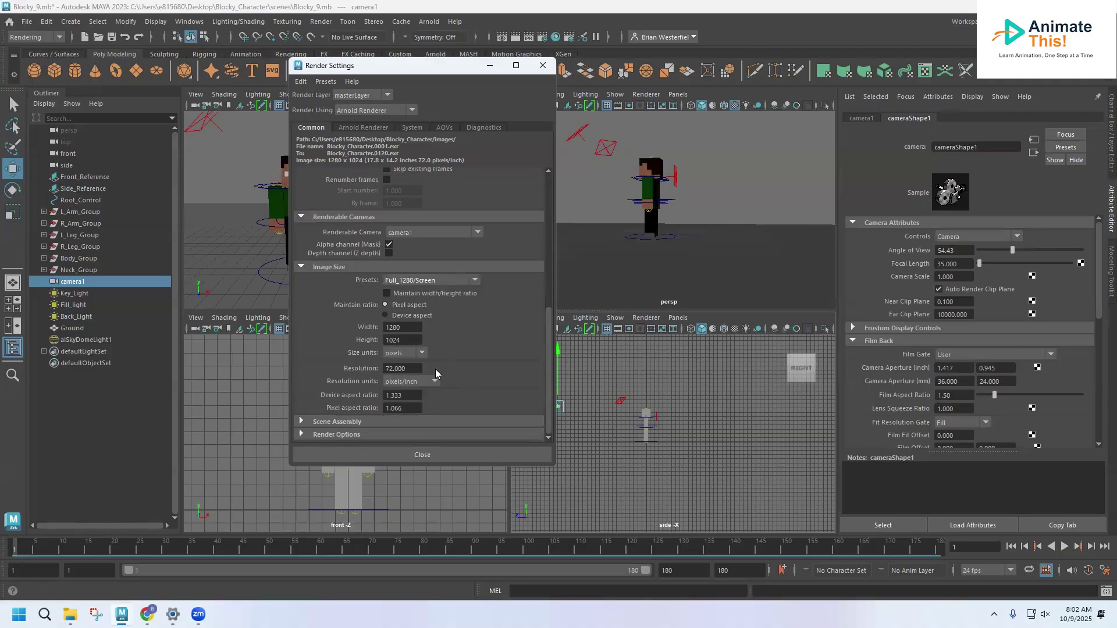
{"action": "left_click", "coordinate": [432, 455]}
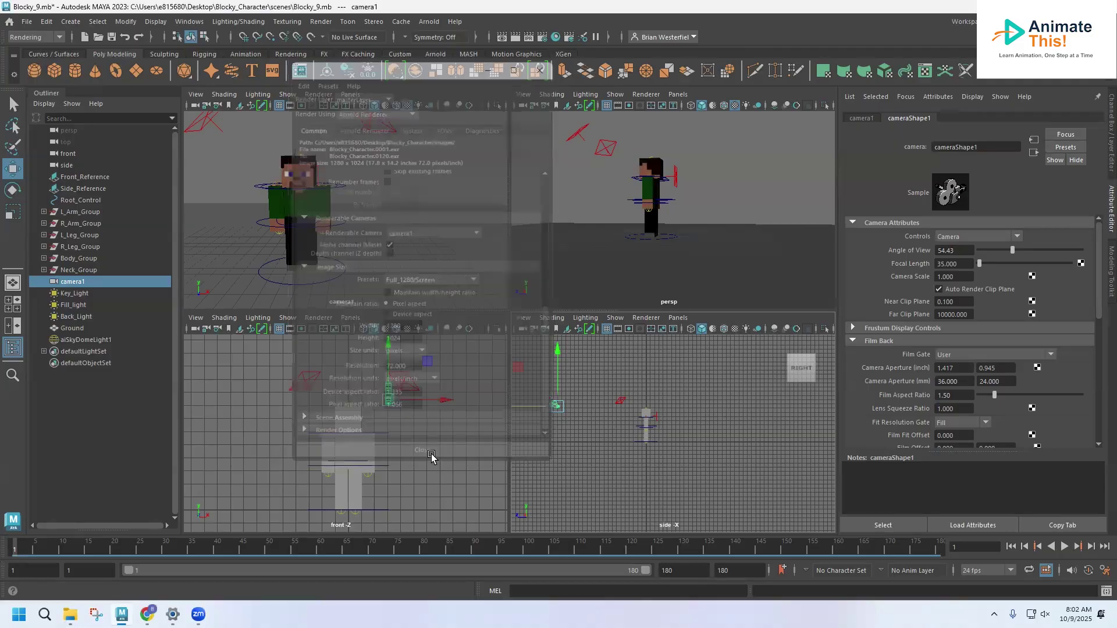
Step: Try a test render of frame 1 from the currently active view and close the render window
{"action": "left_click", "coordinate": [321, 22]}
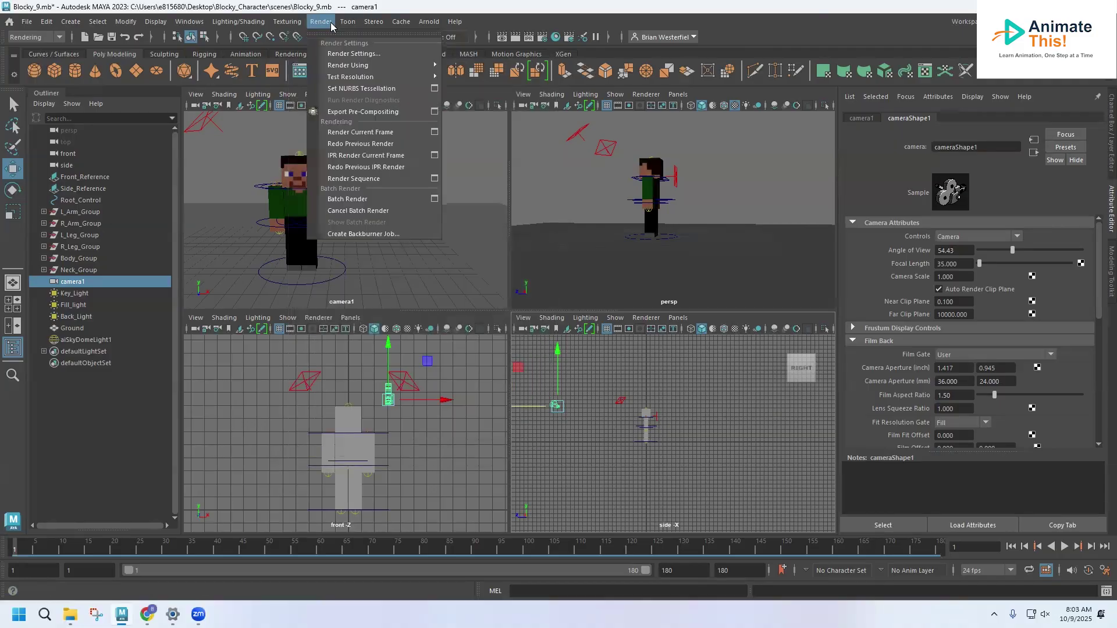
{"action": "left_click", "coordinate": [384, 132]}
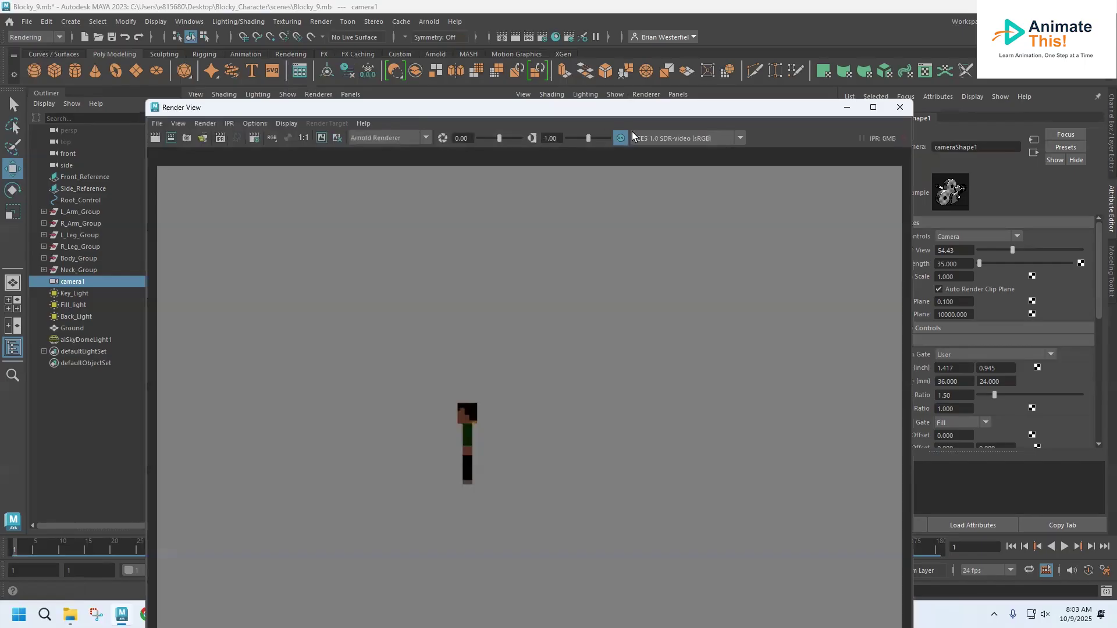
{"action": "left_click", "coordinate": [899, 108]}
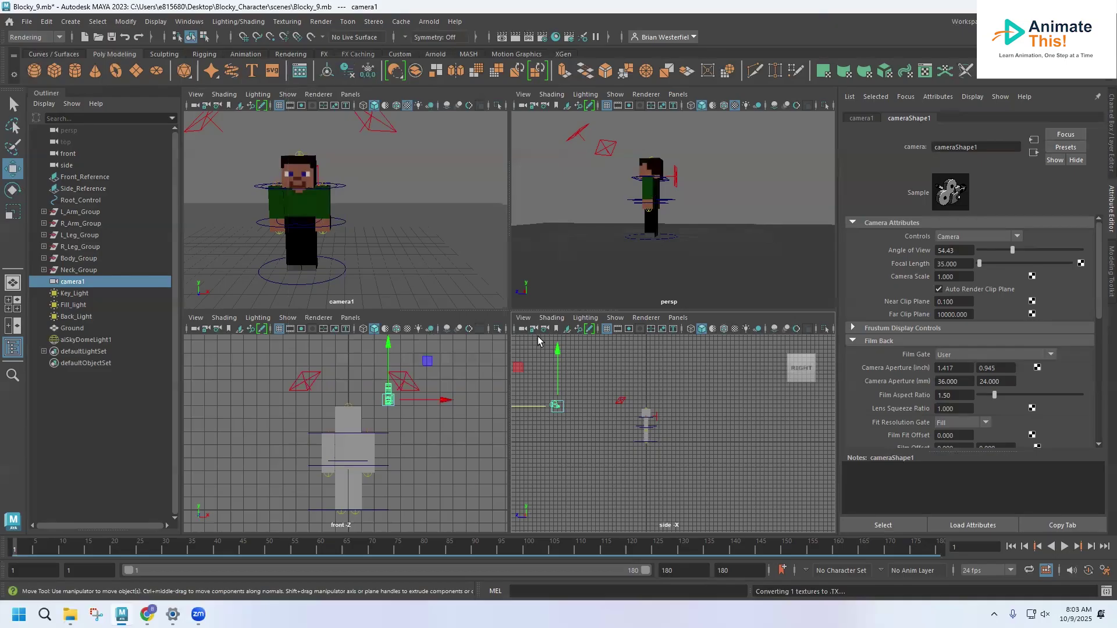
Step: Make the camera1 view active, test-render frame 1 through it, and close the render window
{"action": "left_click", "coordinate": [413, 256]}
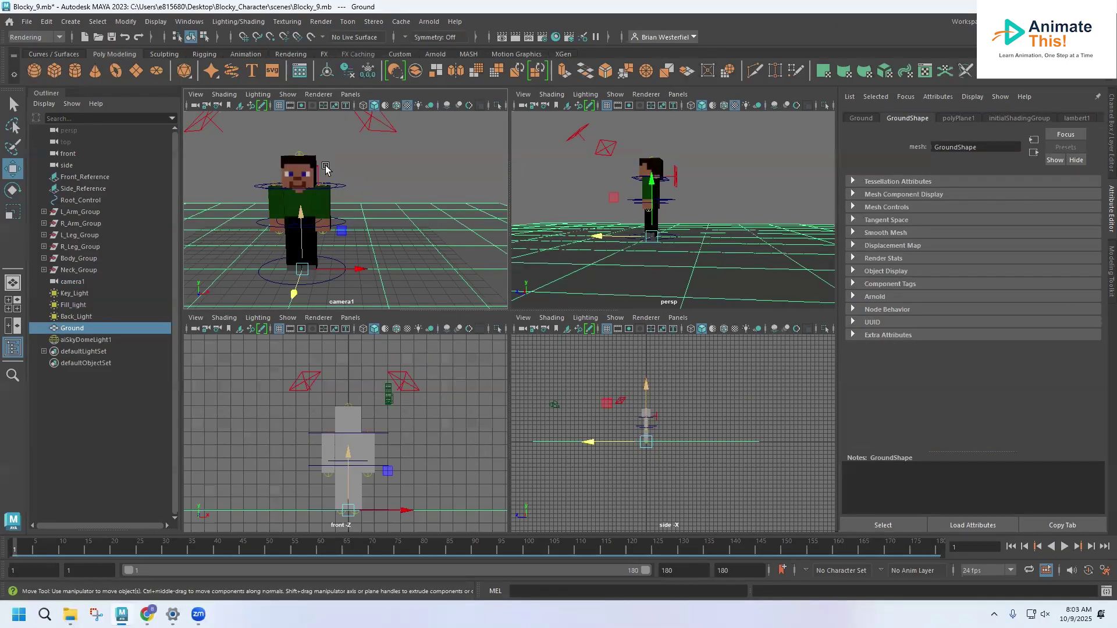
{"action": "left_click", "coordinate": [320, 21]}
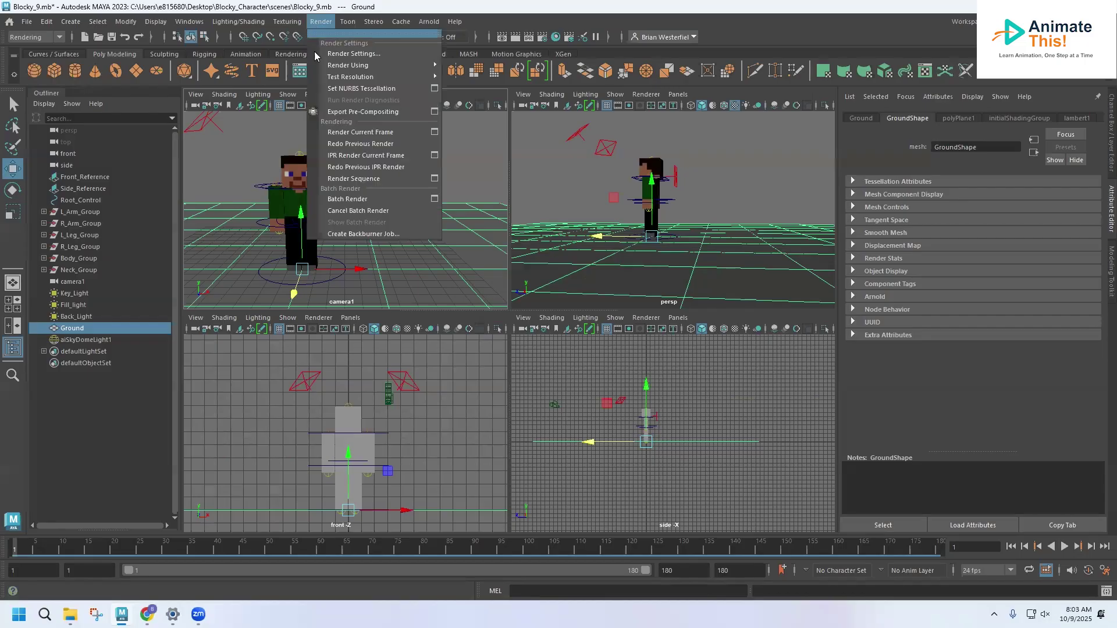
{"action": "left_click", "coordinate": [363, 133]}
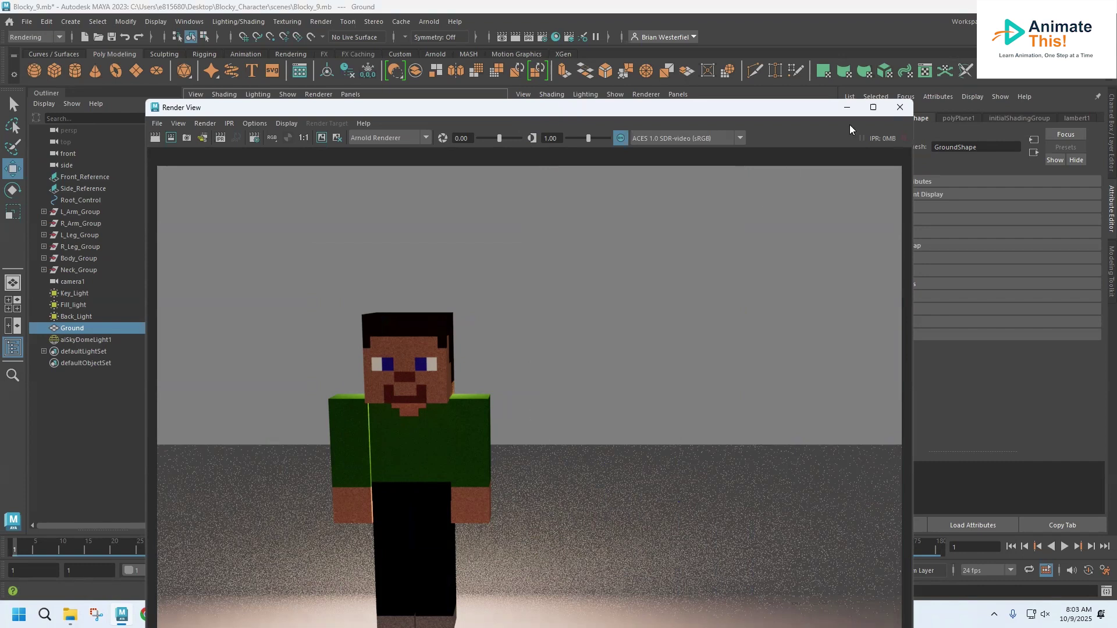
{"action": "left_click", "coordinate": [901, 108]}
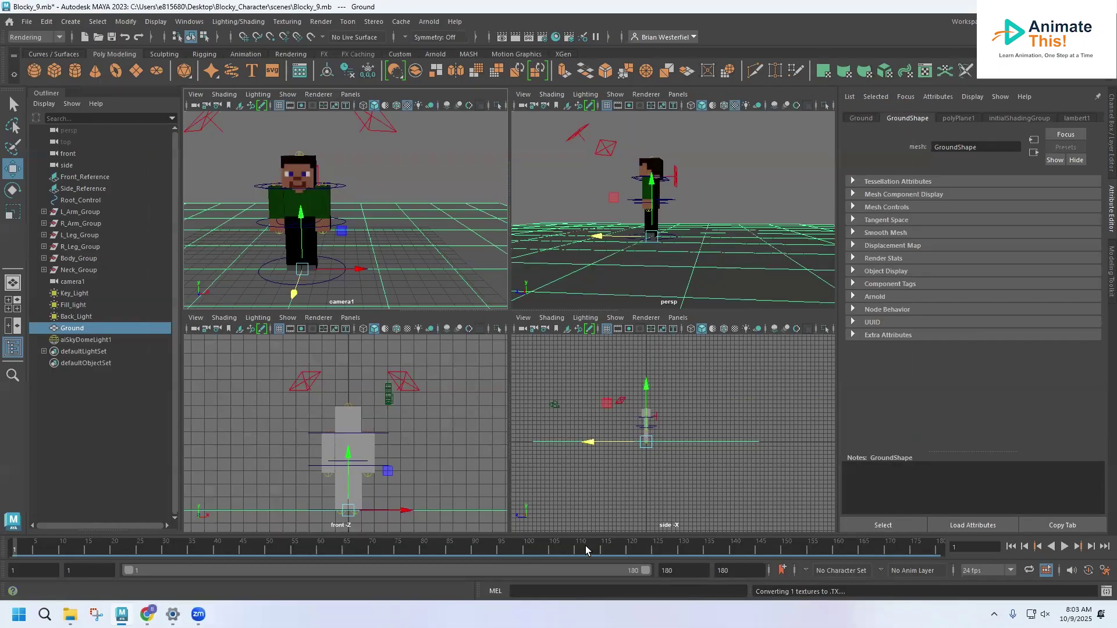
Step: Go to frame 120, test-render it through camera1, and close the render window
{"action": "left_click", "coordinate": [632, 549]}
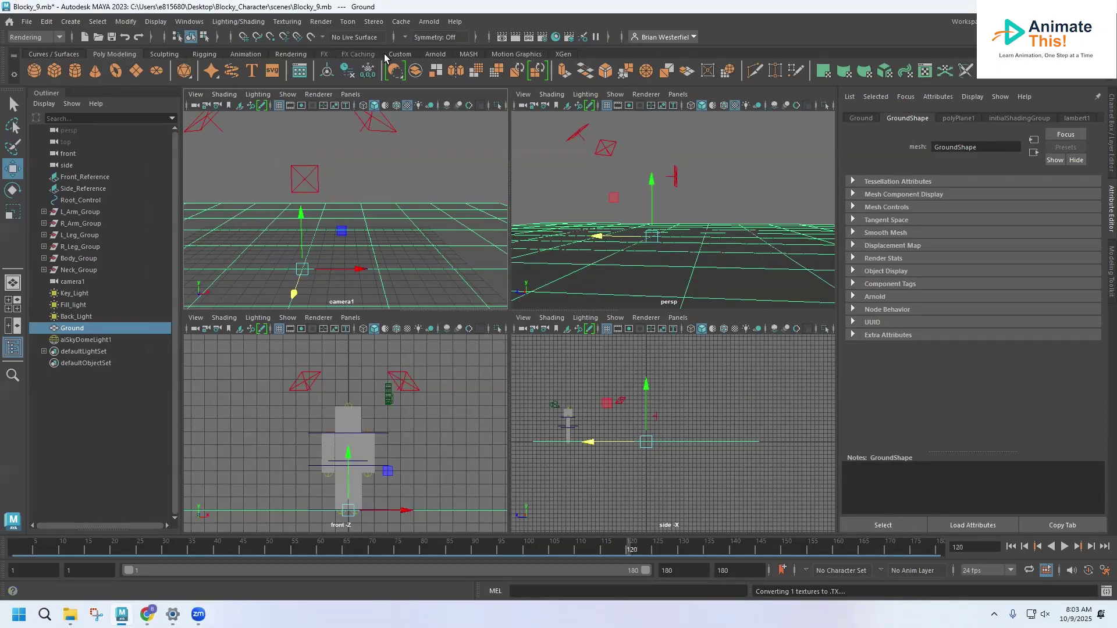
{"action": "left_click", "coordinate": [321, 22]}
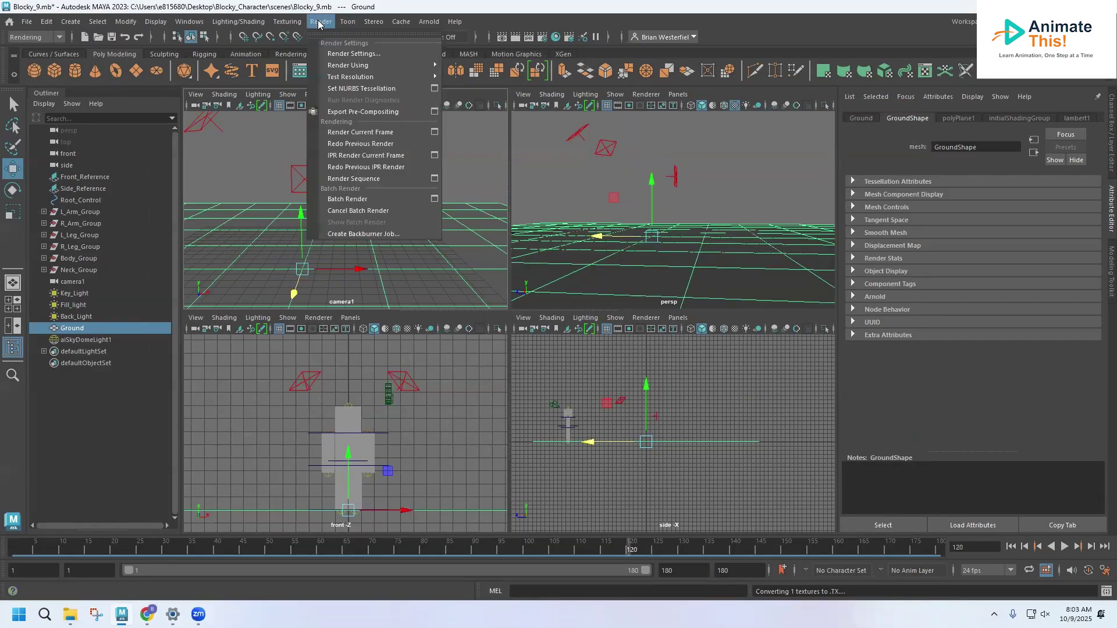
{"action": "left_click", "coordinate": [368, 133]}
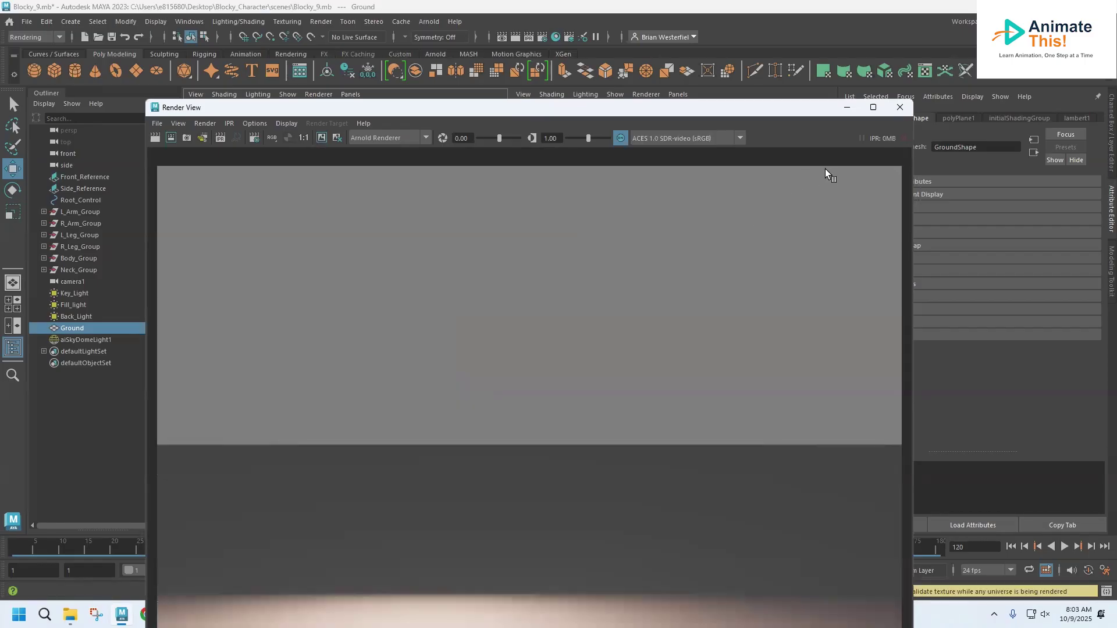
{"action": "left_click", "coordinate": [898, 108]}
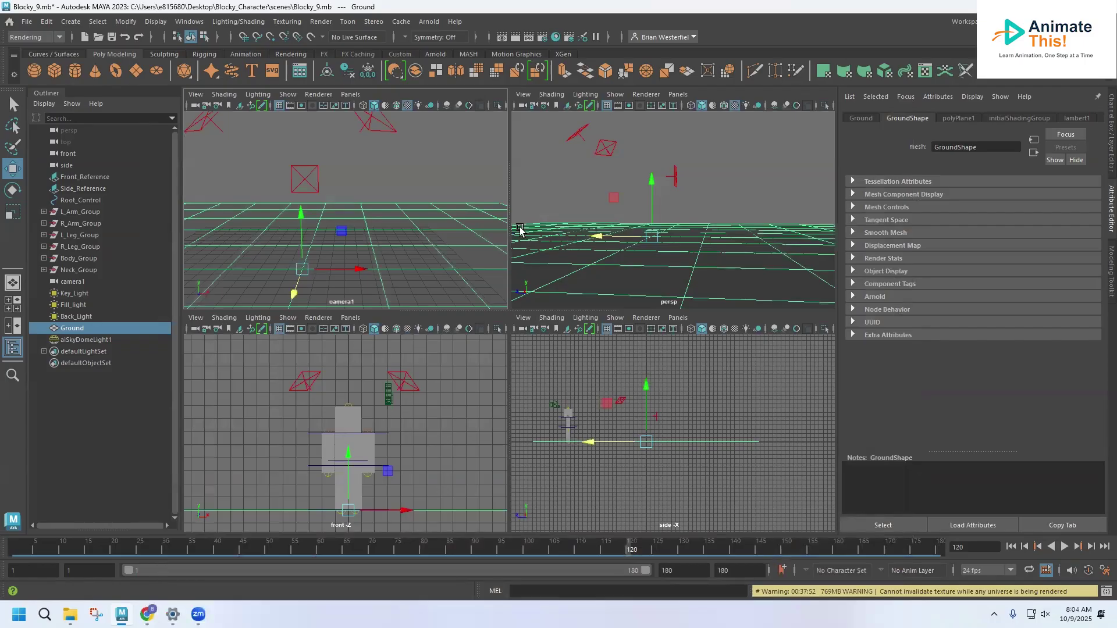
Step: Save the scene and set the Render Sequence alternate output location to the Blocky_Character project's images folder
{"action": "left_click", "coordinate": [27, 21]}
{"action": "left_click", "coordinate": [53, 71]}
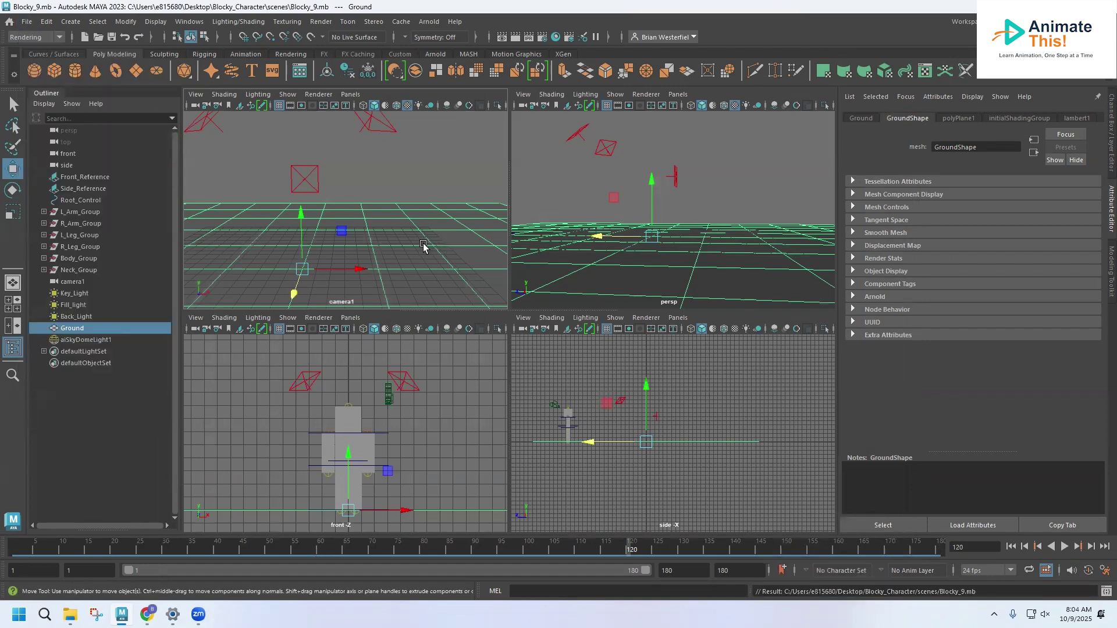
{"action": "left_click", "coordinate": [321, 24]}
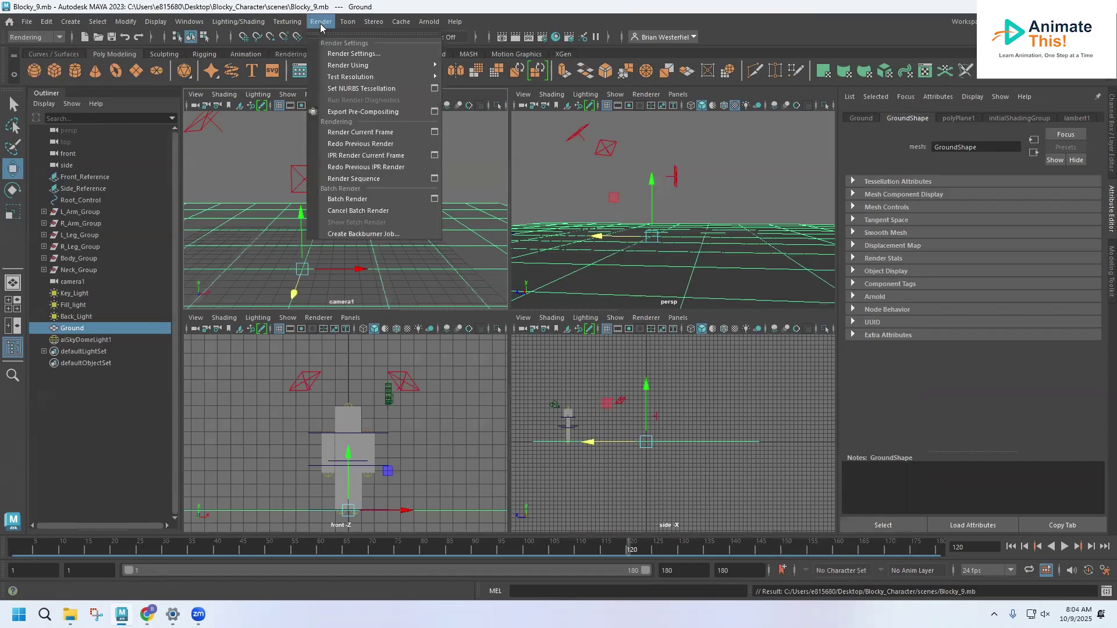
{"action": "left_click", "coordinate": [435, 180]}
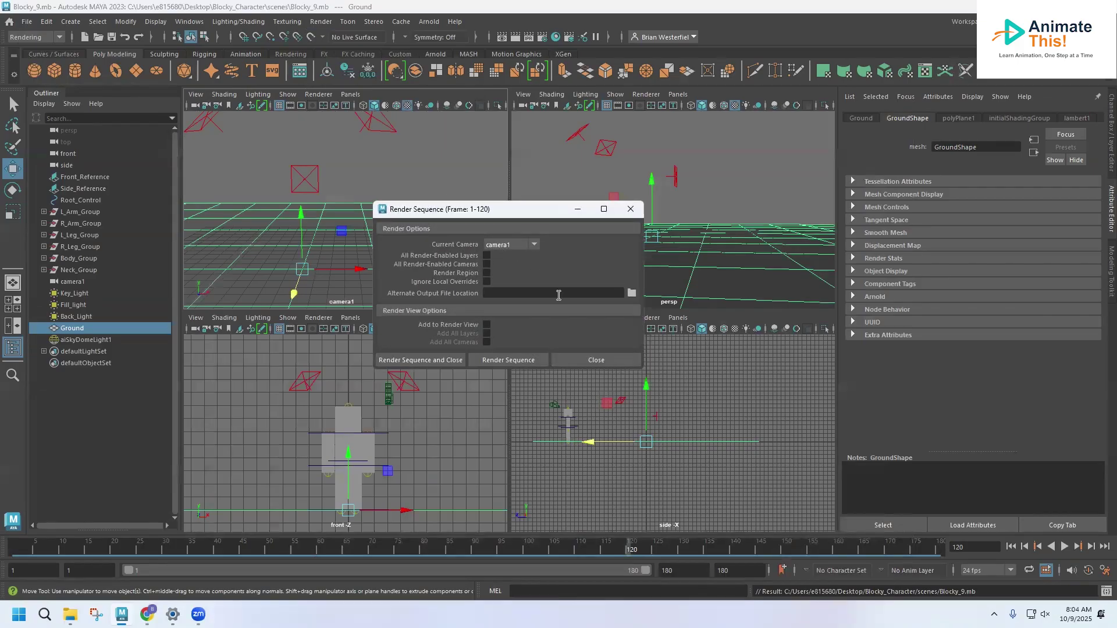
{"action": "left_click", "coordinate": [632, 293]}
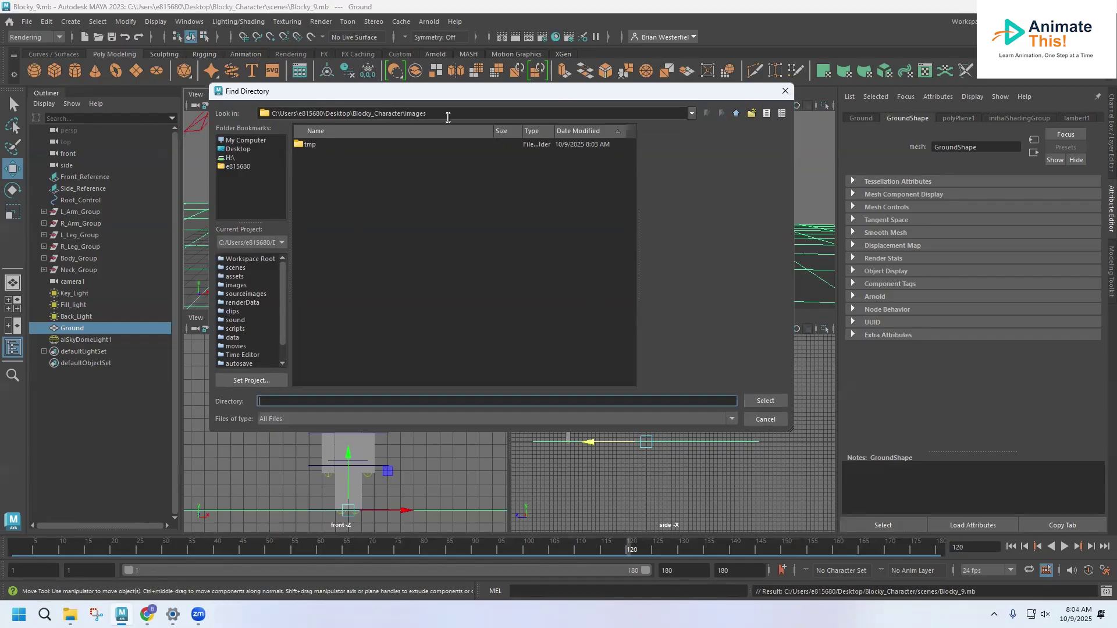
{"action": "left_click", "coordinate": [765, 402]}
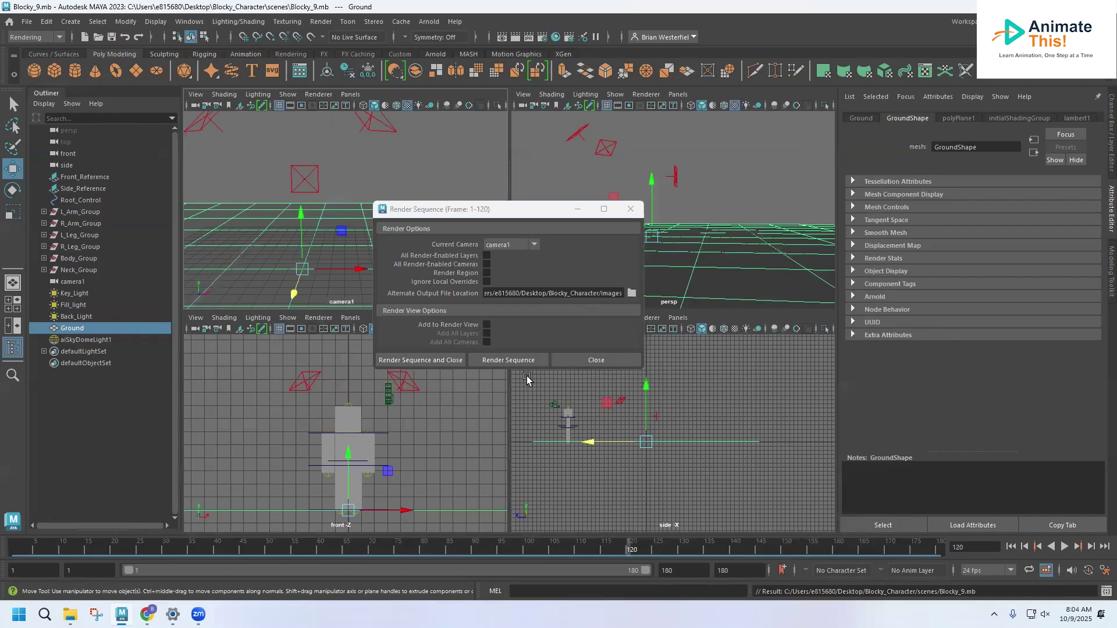
{"action": "left_click", "coordinate": [436, 360]}
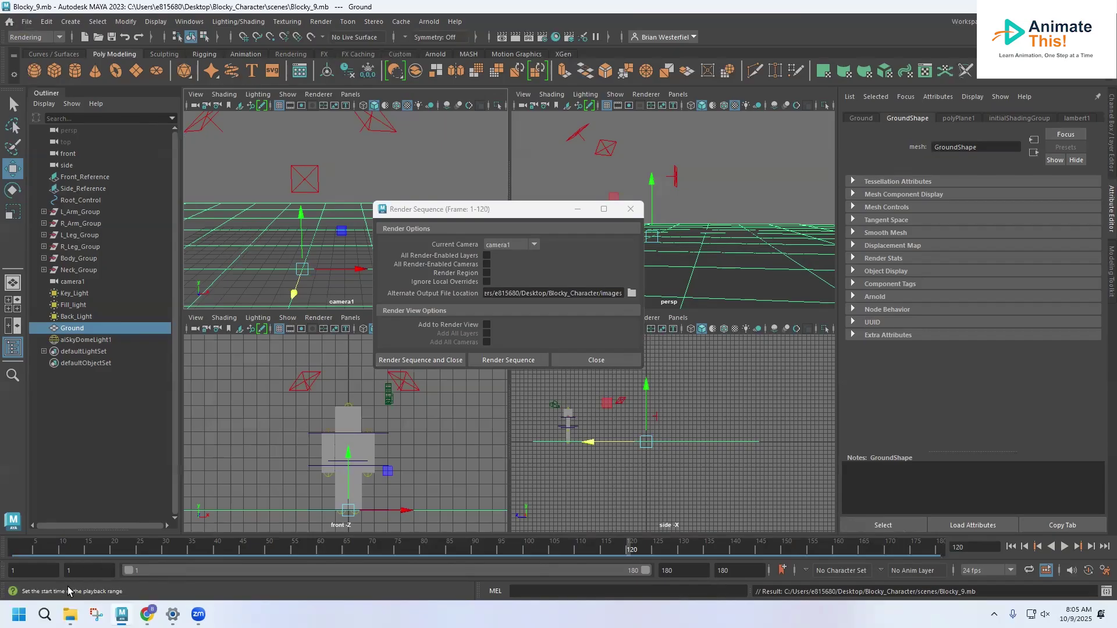
Step: Switch to File Explorer, examine the rendered files in Desktop\Blocky_Character\images\tmp, and close the window
{"action": "left_click", "coordinate": [69, 614]}
{"action": "left_click", "coordinate": [179, 213]}
{"action": "double_click", "coordinate": [256, 319]}
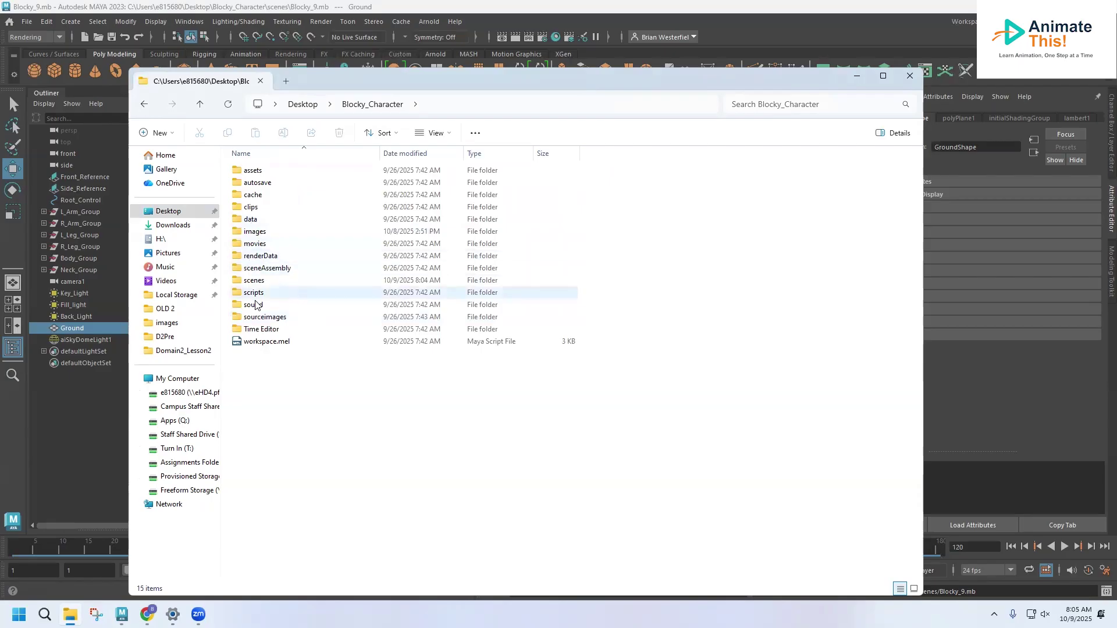
{"action": "double_click", "coordinate": [255, 232]}
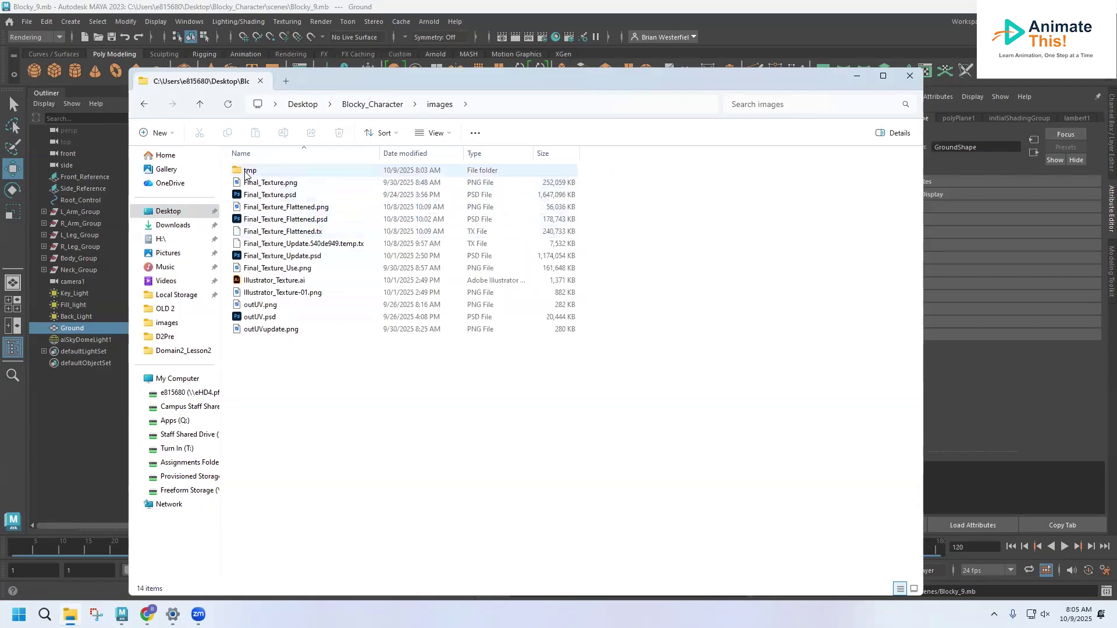
{"action": "double_click", "coordinate": [245, 172]}
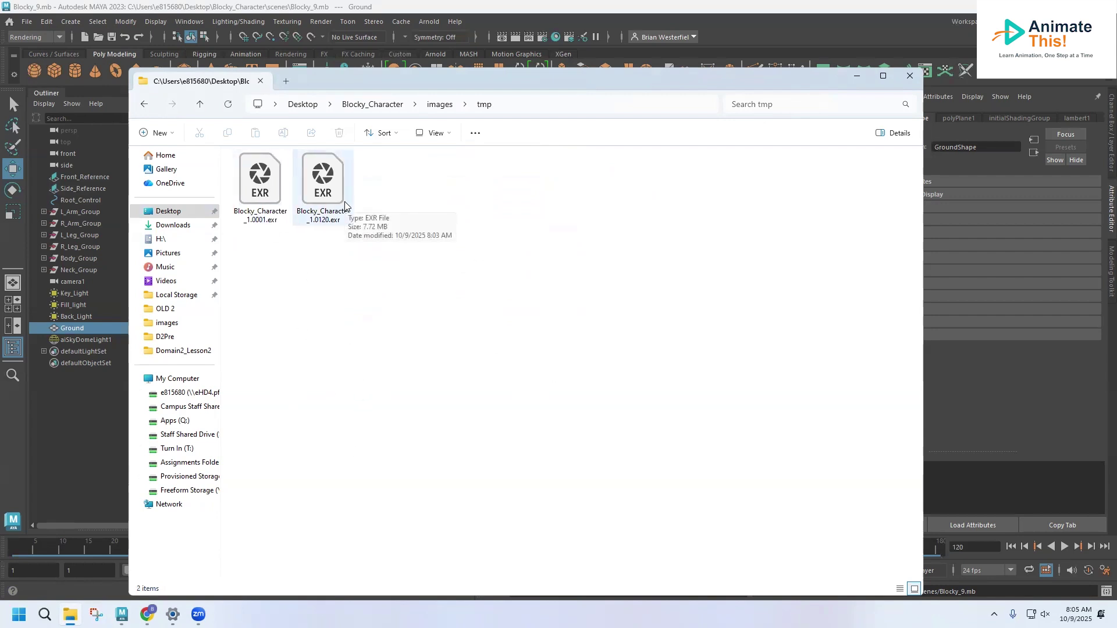
{"action": "left_click", "coordinate": [910, 76]}
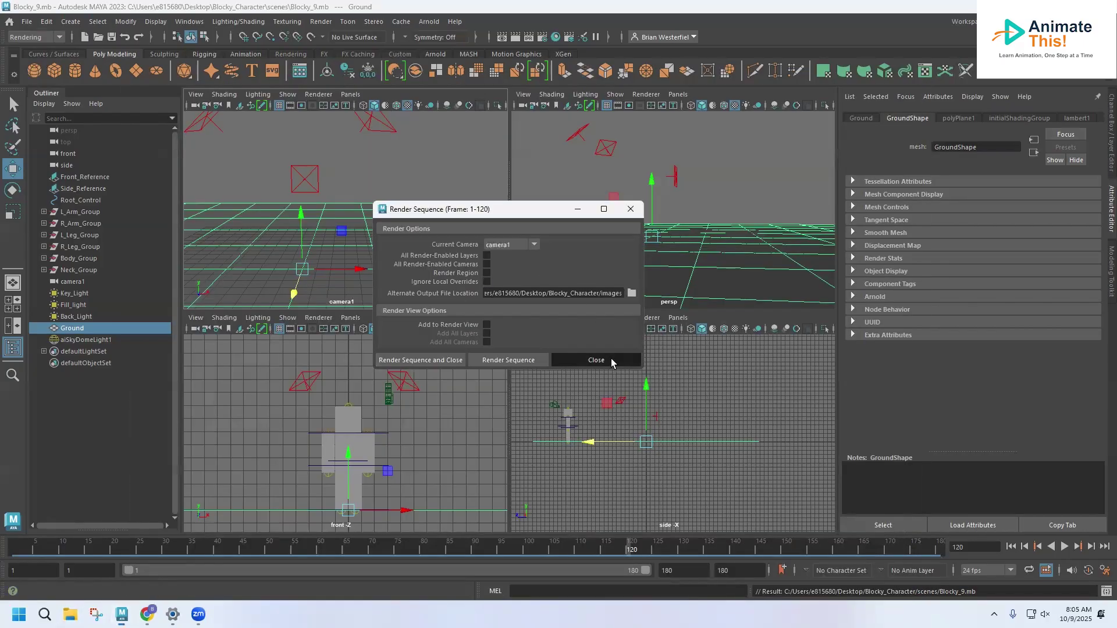
Step: Close the Render Sequence options and set the image format to png in the render settings
{"action": "left_click", "coordinate": [596, 360]}
{"action": "left_click", "coordinate": [322, 22]}
{"action": "left_click", "coordinate": [349, 53]}
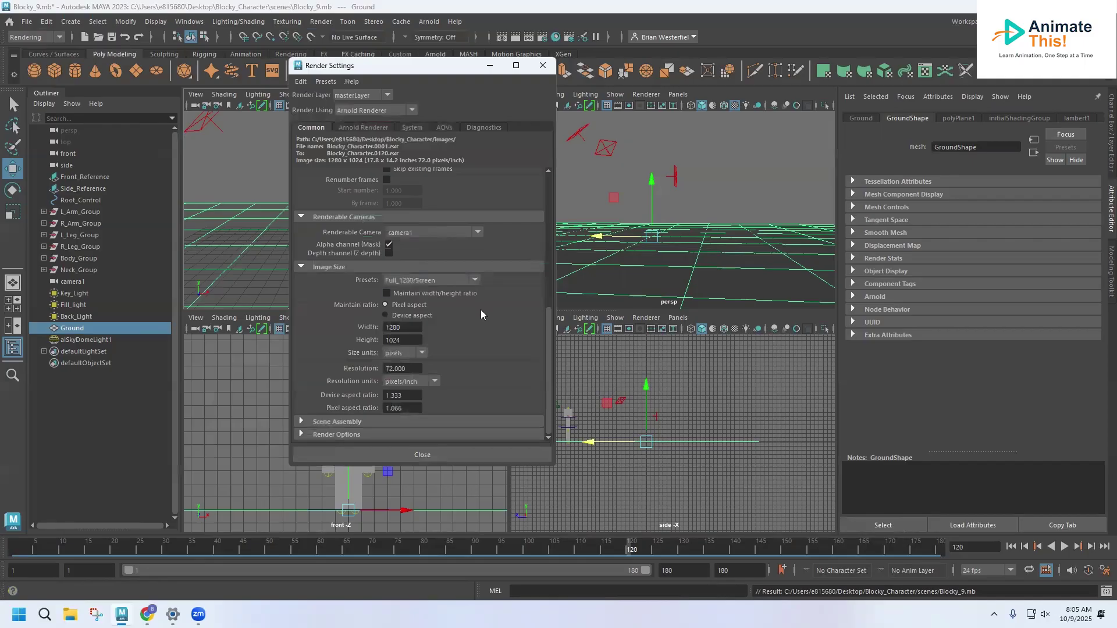
{"action": "scroll", "coordinate": [481, 310], "scroll_direction": "up", "scroll_amount": 8}
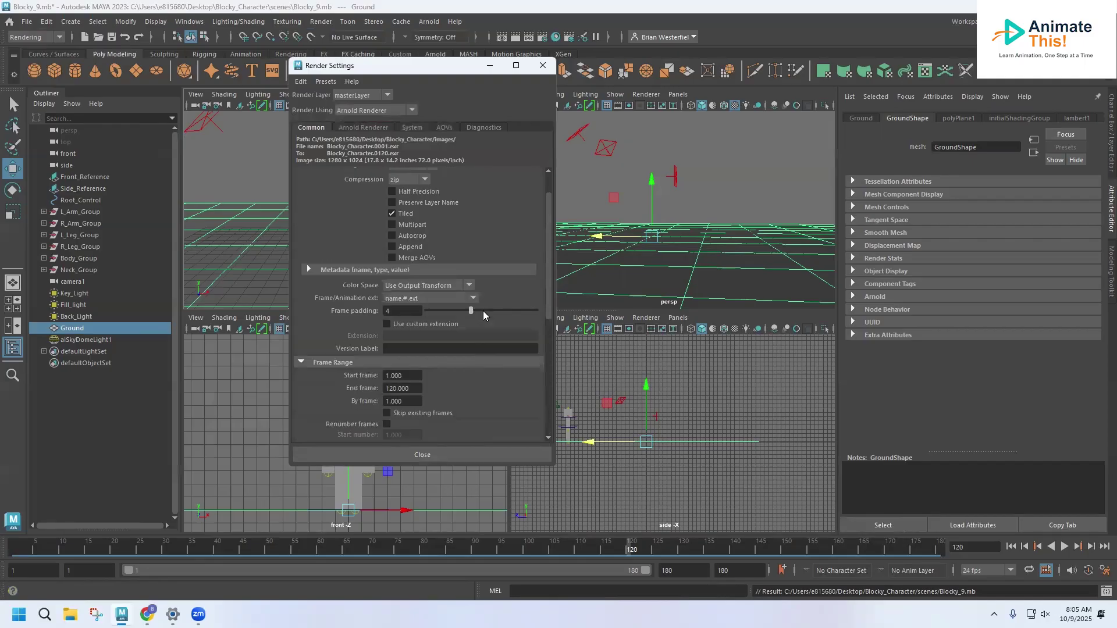
{"action": "scroll", "coordinate": [378, 293], "scroll_direction": "up", "scroll_amount": 1}
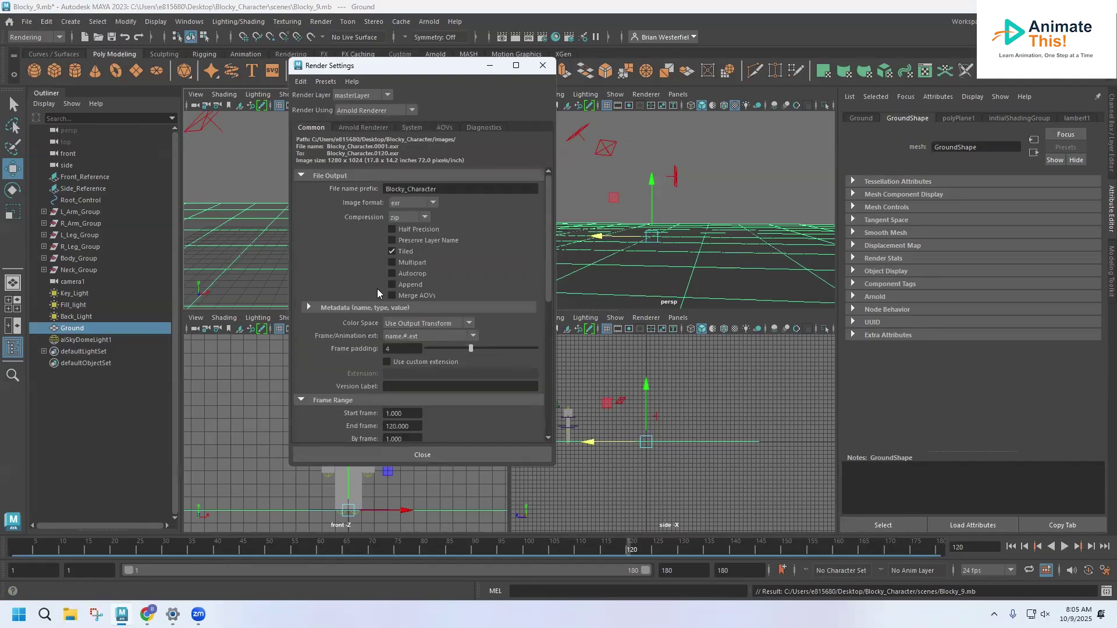
{"action": "left_click", "coordinate": [423, 204]}
{"action": "left_click", "coordinate": [410, 227]}
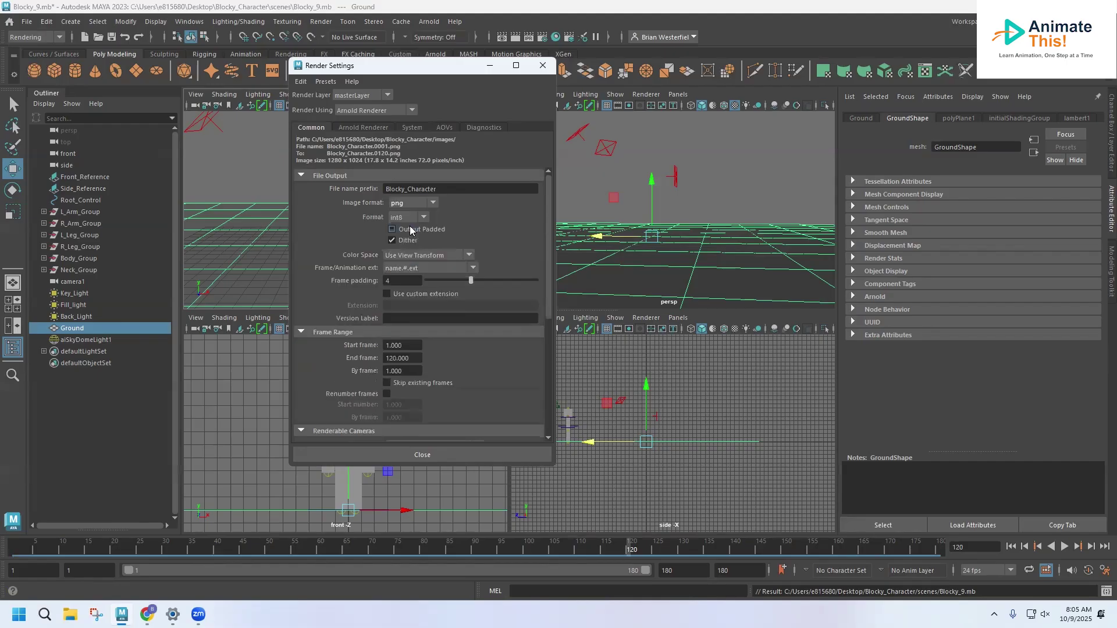
{"action": "left_click", "coordinate": [433, 203]}
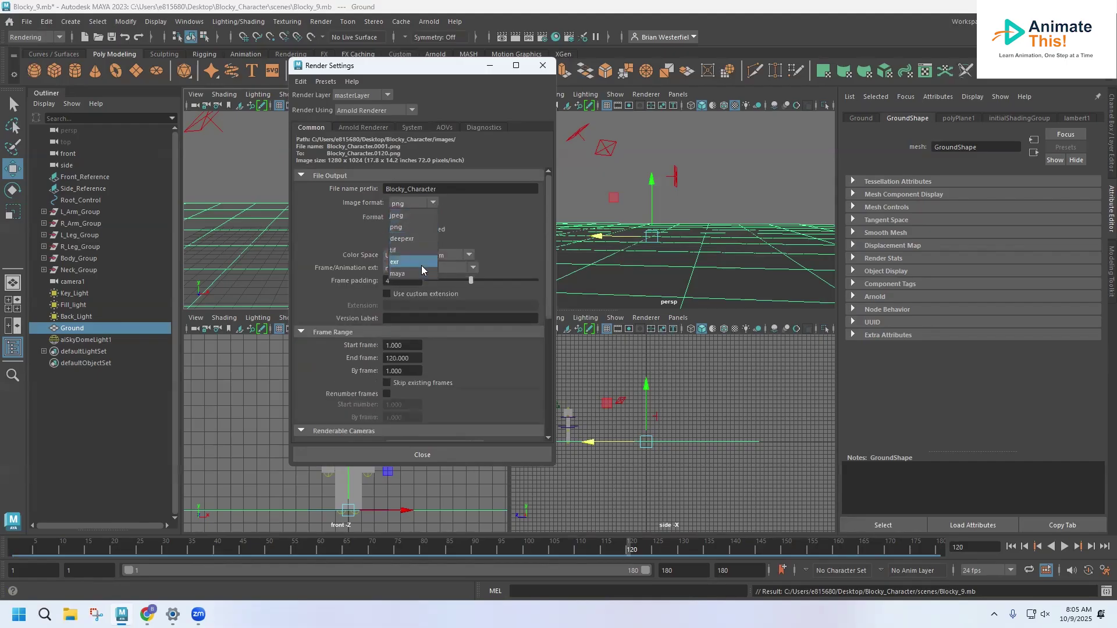
{"action": "left_click", "coordinate": [406, 208]}
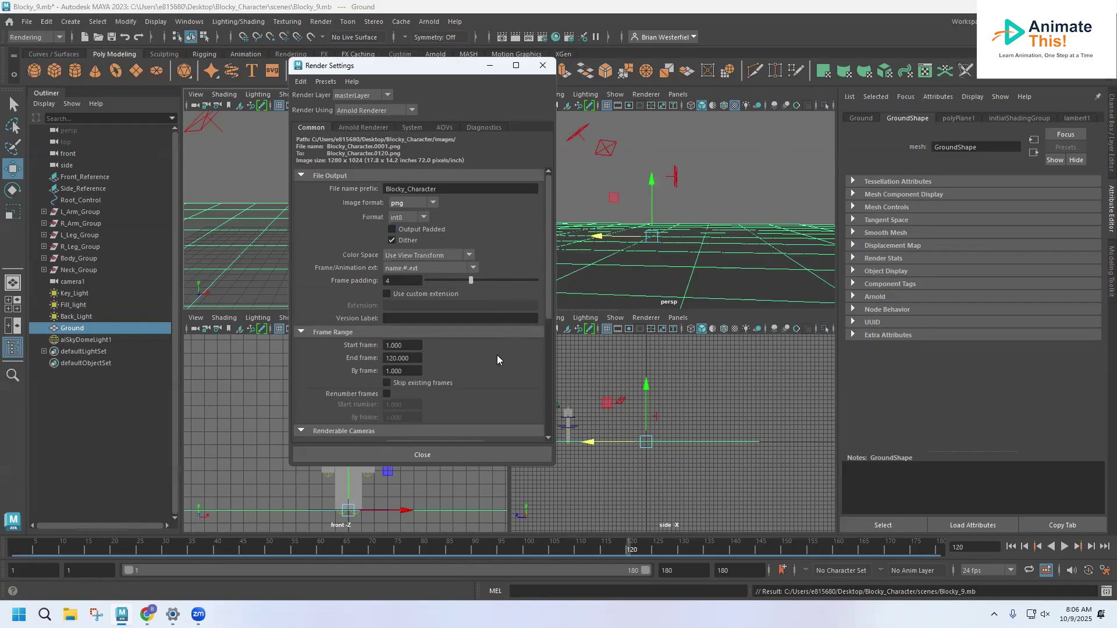
Step: Check the file output, frame range, camera and image size in the render settings, then close them
{"action": "scroll", "coordinate": [497, 360], "scroll_direction": "down", "scroll_amount": 5}
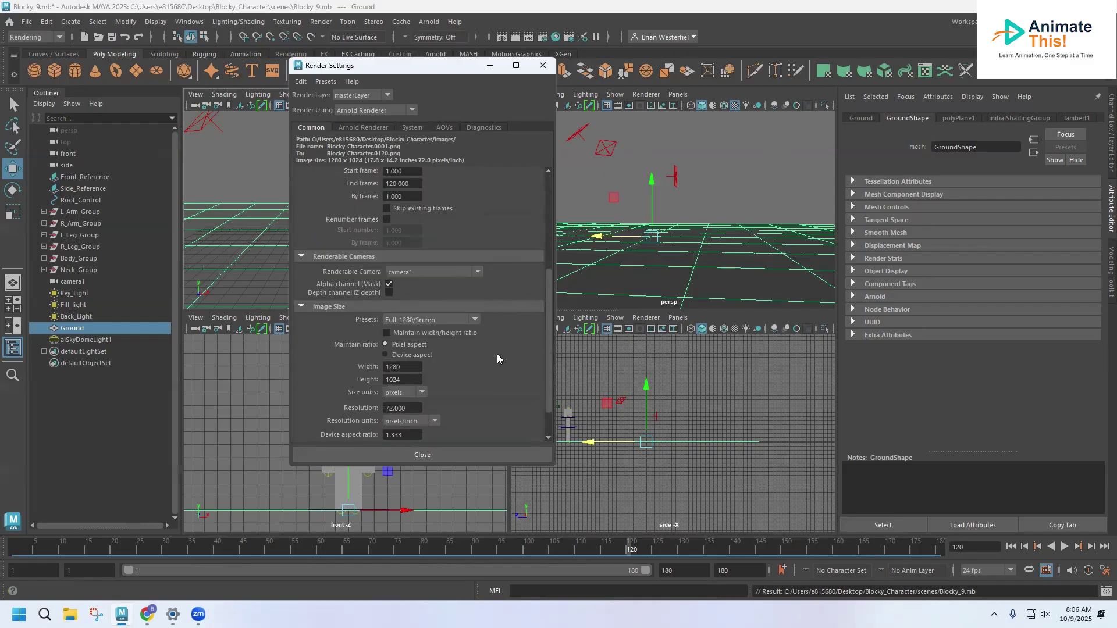
{"action": "scroll", "coordinate": [497, 349], "scroll_direction": "up", "scroll_amount": 3}
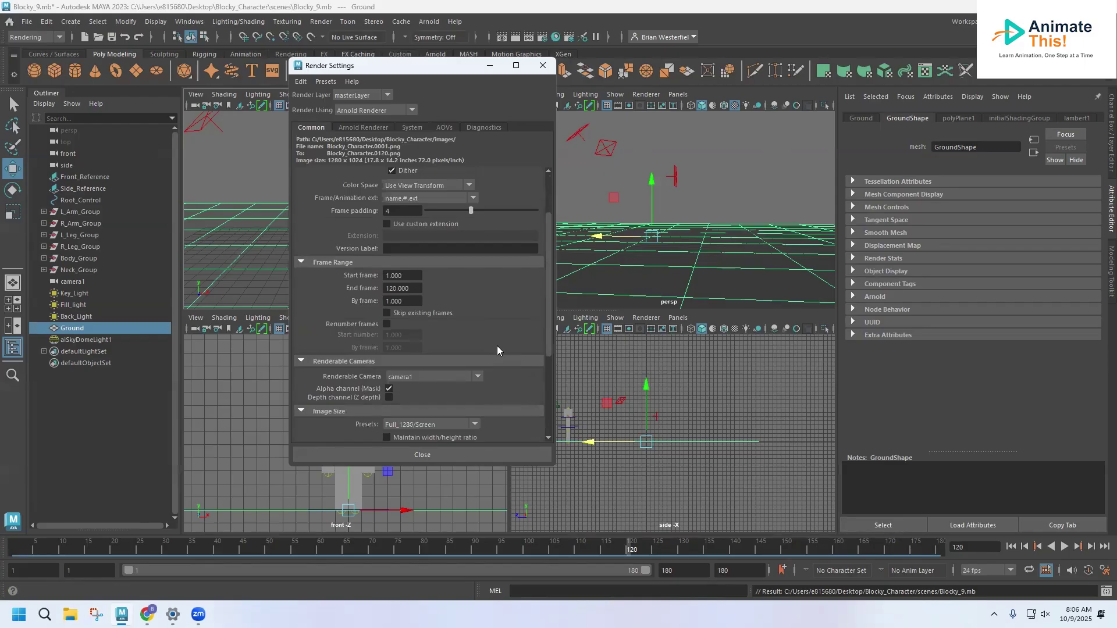
{"action": "scroll", "coordinate": [497, 346], "scroll_direction": "up", "scroll_amount": 2}
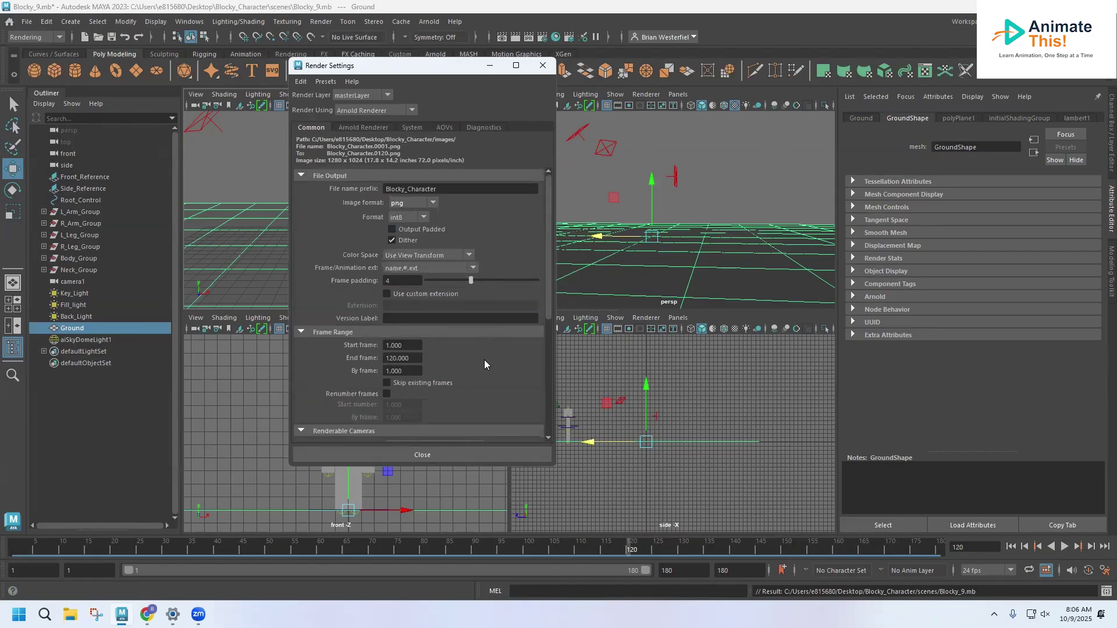
{"action": "scroll", "coordinate": [484, 359], "scroll_direction": "down", "scroll_amount": 4}
{"action": "left_click", "coordinate": [458, 455]}
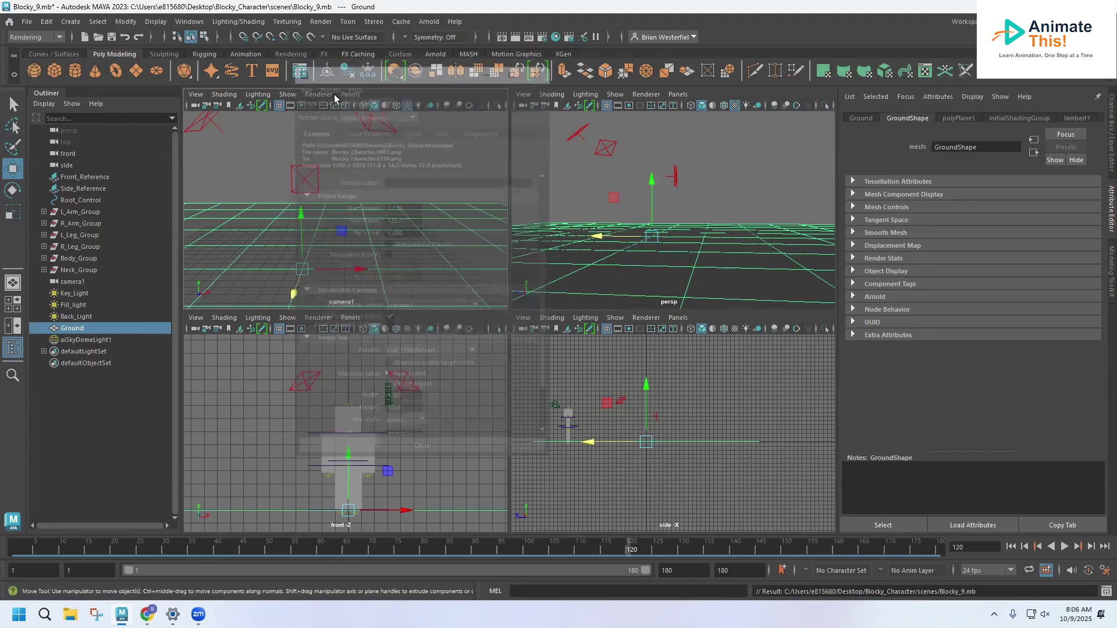
Step: Reopen the Render Sequence options for camera1 and save the scene
{"action": "left_click", "coordinate": [321, 21]}
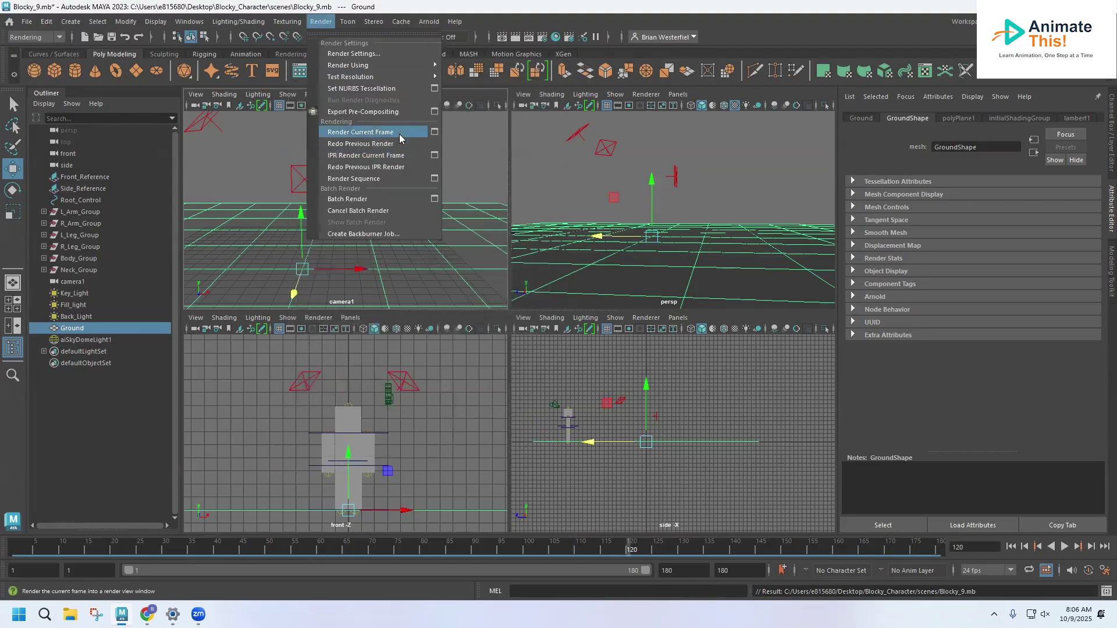
{"action": "left_click", "coordinate": [434, 179]}
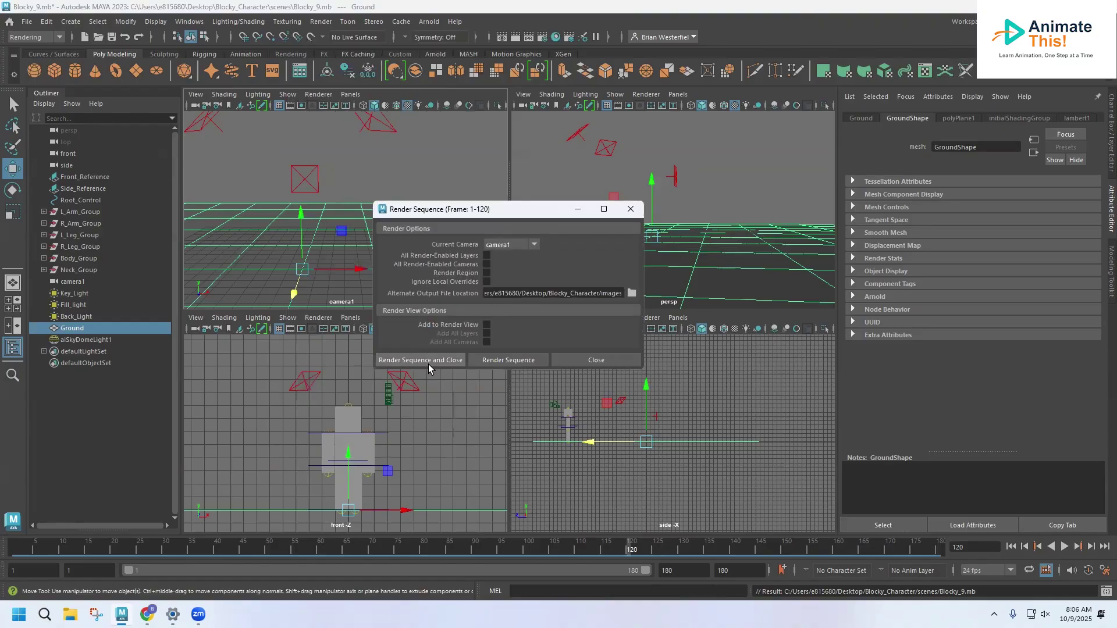
{"action": "left_click", "coordinate": [28, 23]}
{"action": "left_click", "coordinate": [55, 71]}
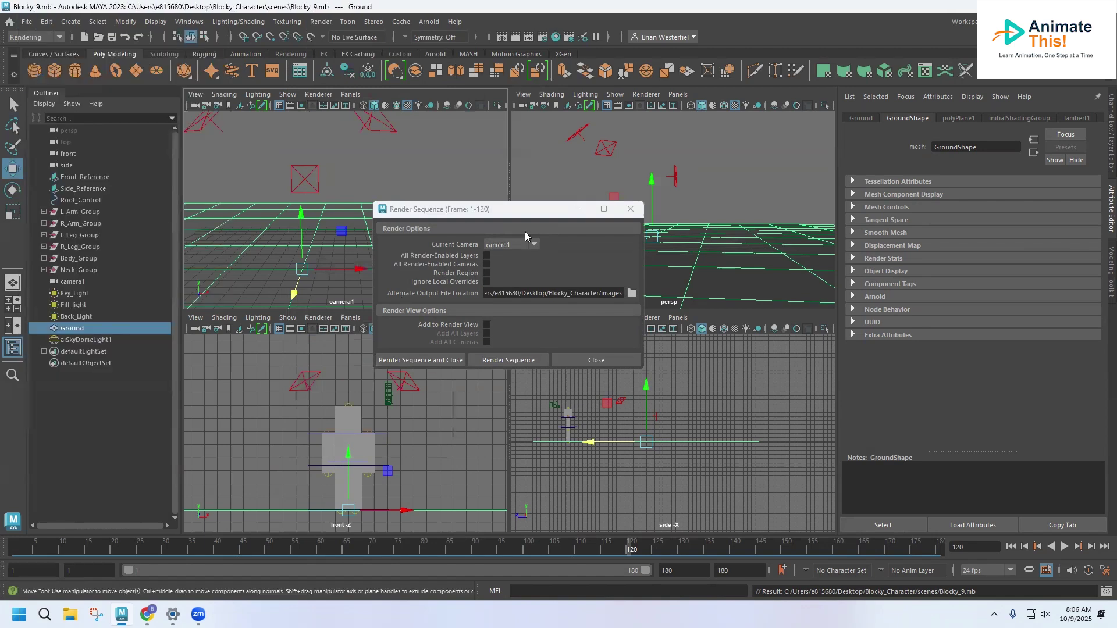